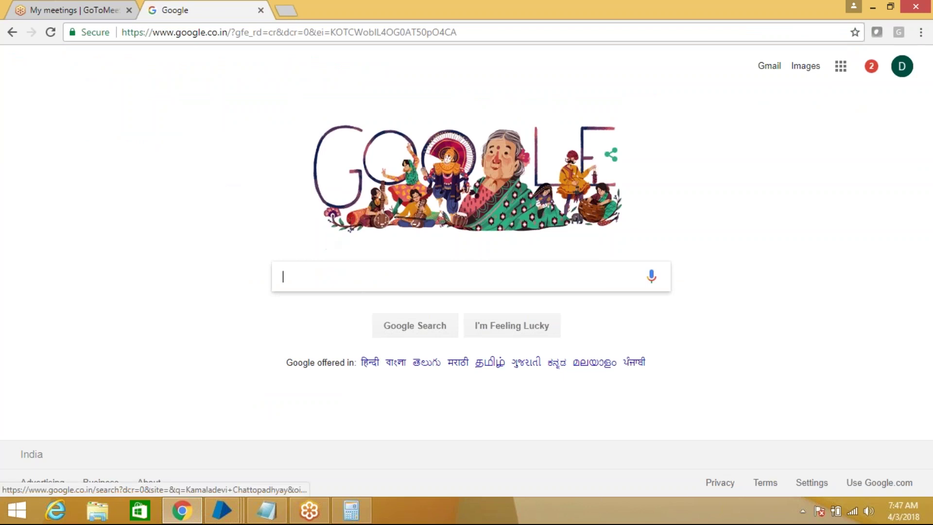
# Open the Google Doodles page from the search page and close its browser tab
pyautogui.click(514, 331)
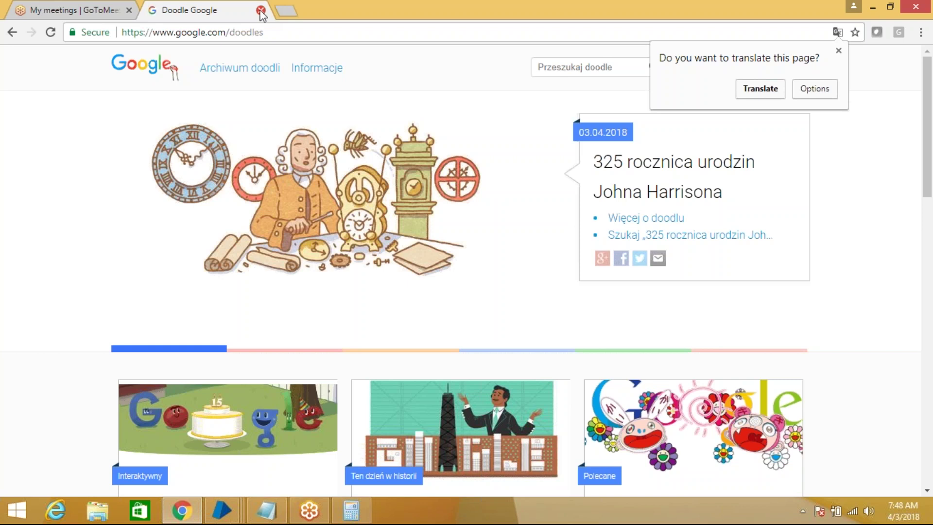
pyautogui.click(261, 10)
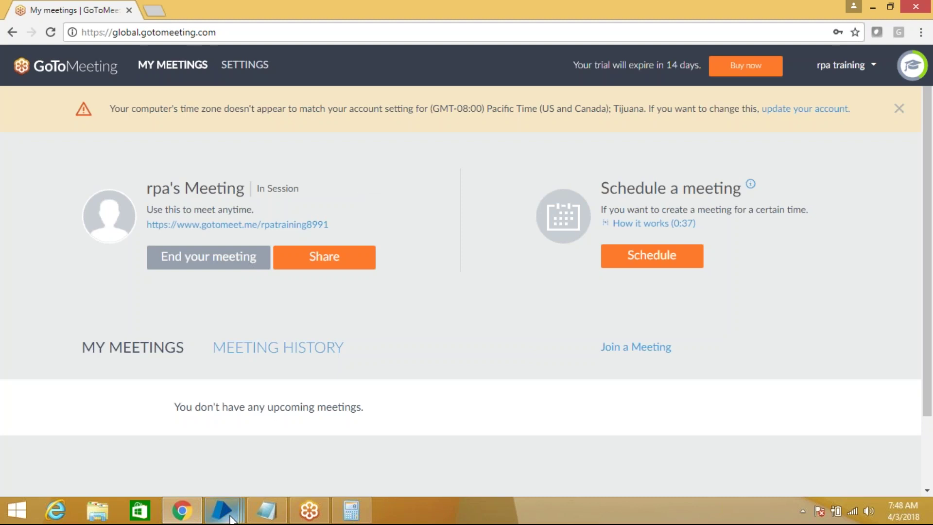
# Switch to the Process Studio window in Blue Prism and reset the completed Calculator_ap process
pyautogui.moveTo(230, 518)
pyautogui.moveTo(352, 470)
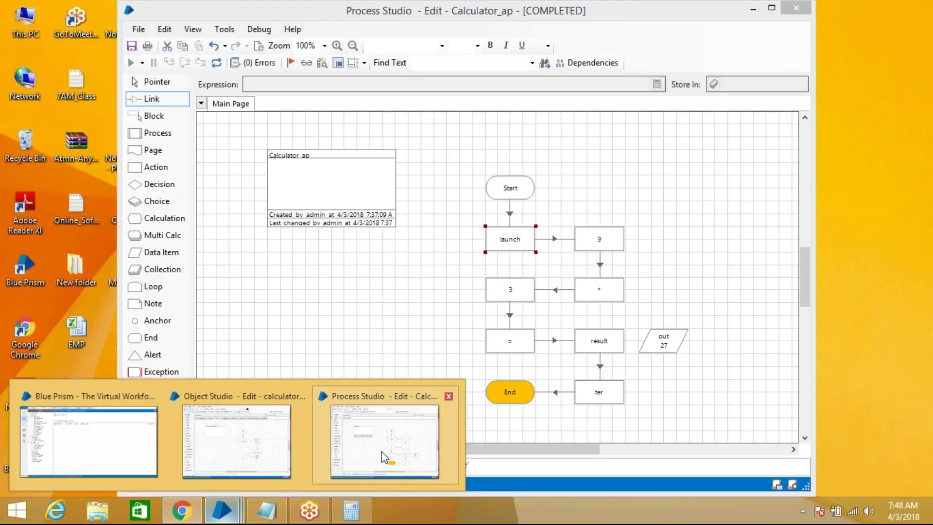
pyautogui.click(381, 451)
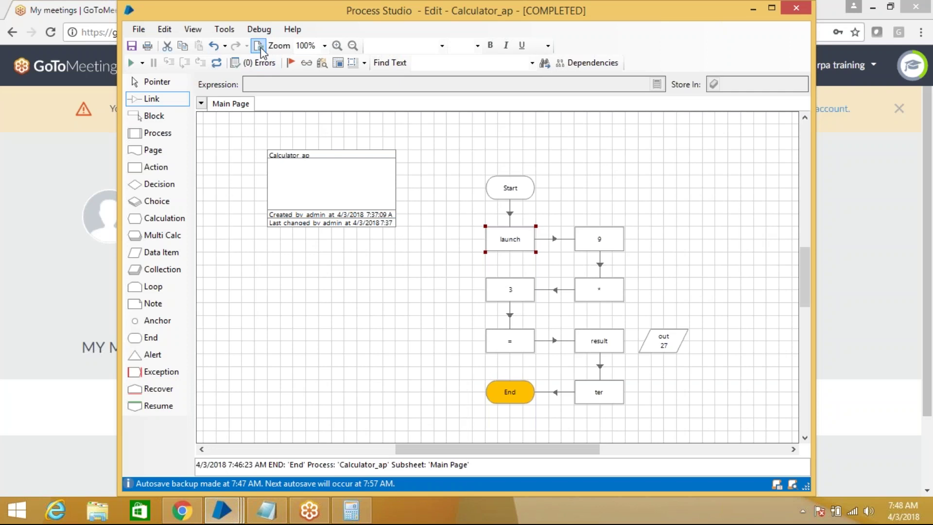
pyautogui.click(260, 48)
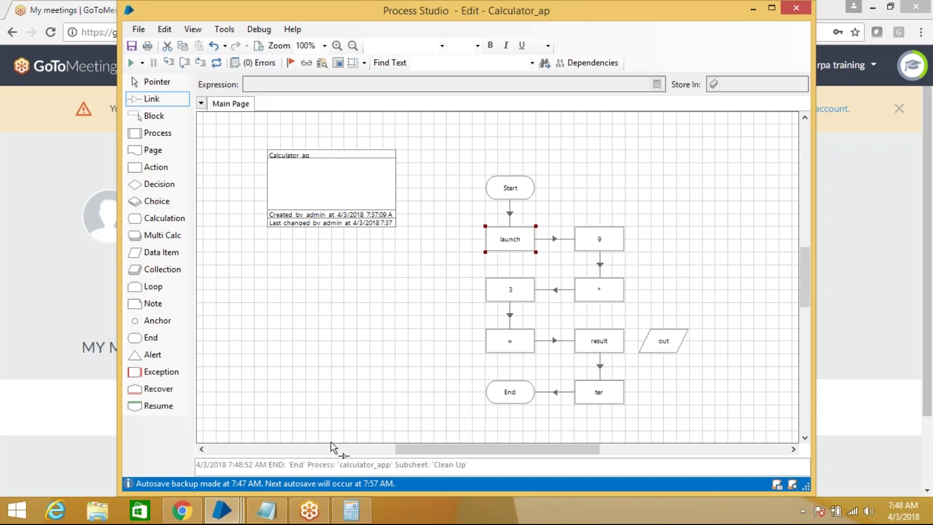
# Switch to the 7AM_Class notes in Notepad and add the line "dynamic atributes --- parametes" below the sequence numbers note
pyautogui.click(268, 509)
pyautogui.click(401, 454)
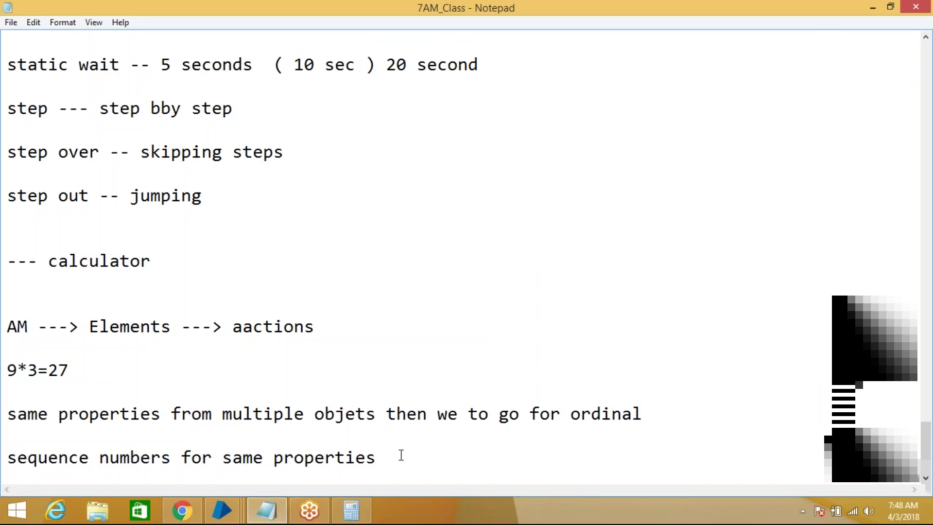
pyautogui.press('Return')
pyautogui.press('Return')
pyautogui.press('Return')
pyautogui.write('dy')
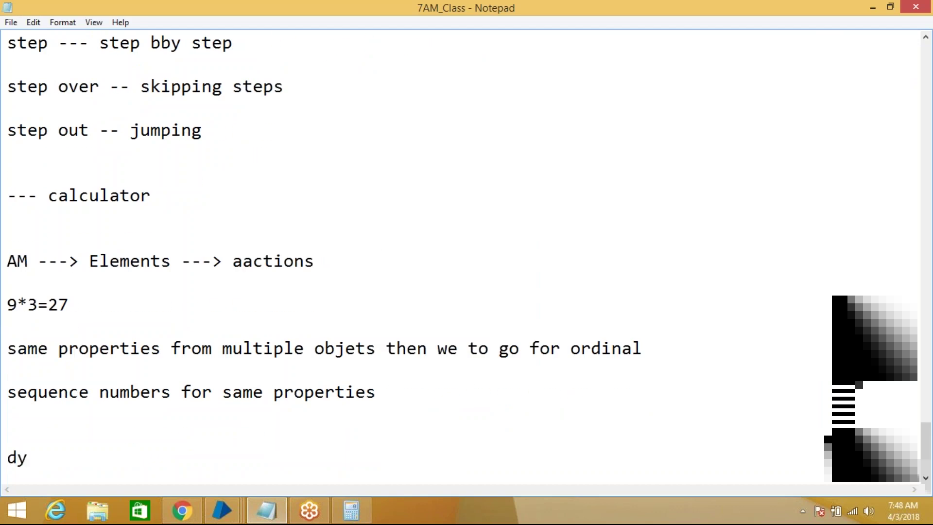
pyautogui.write('namic at')
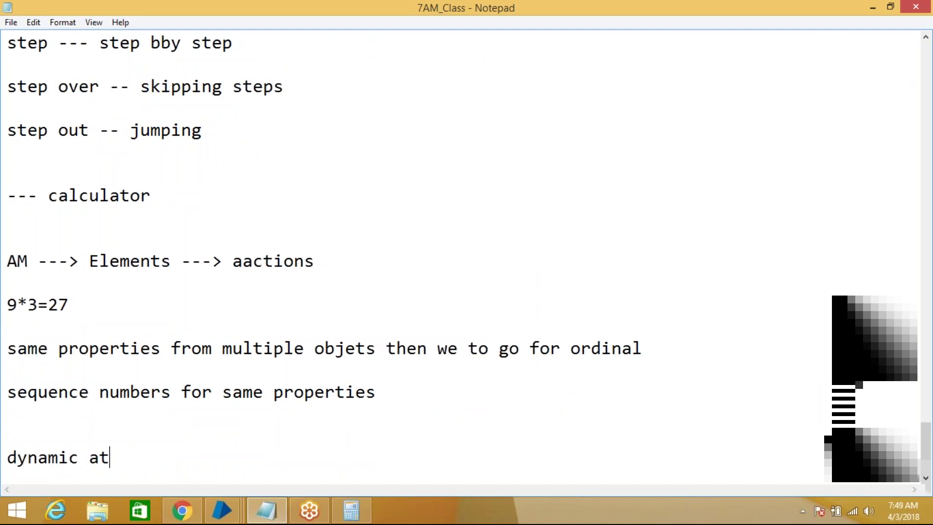
pyautogui.write('ributes ')
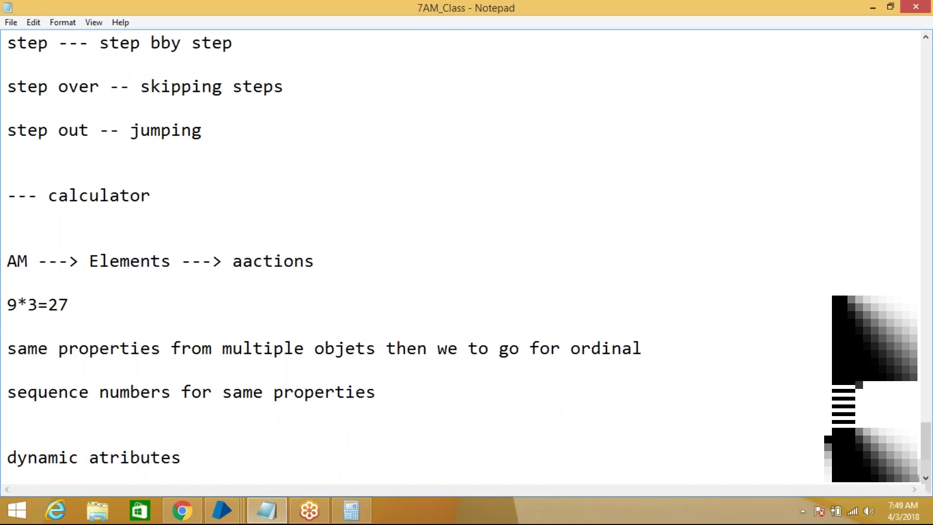
pyautogui.write('--- parametes')
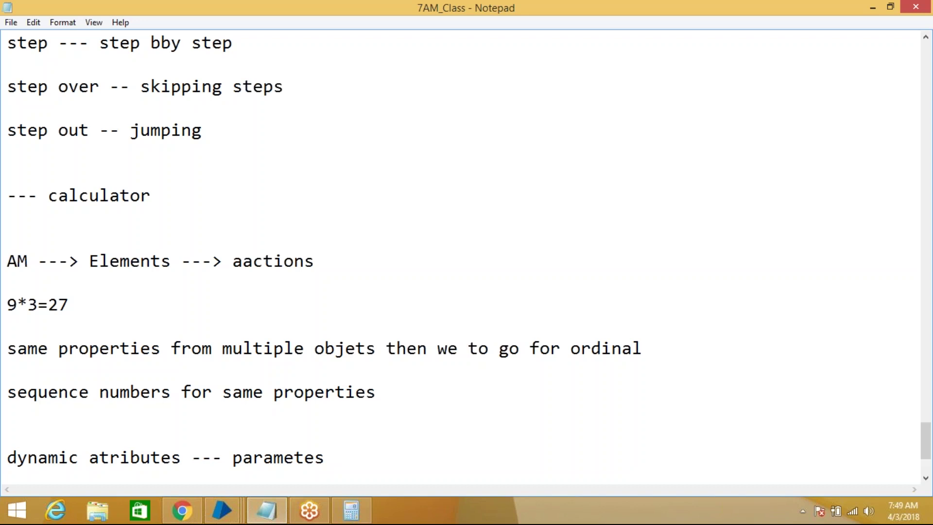
# Correct "atributes" to "attributes" in the last note and start a new line below it
pyautogui.click(111, 458)
pyautogui.write('t')
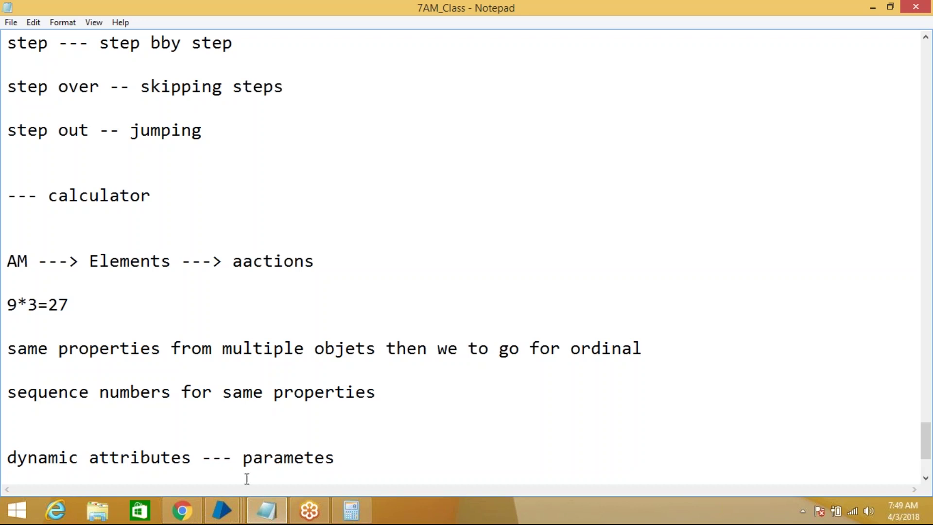
pyautogui.click(369, 470)
pyautogui.press('Return')
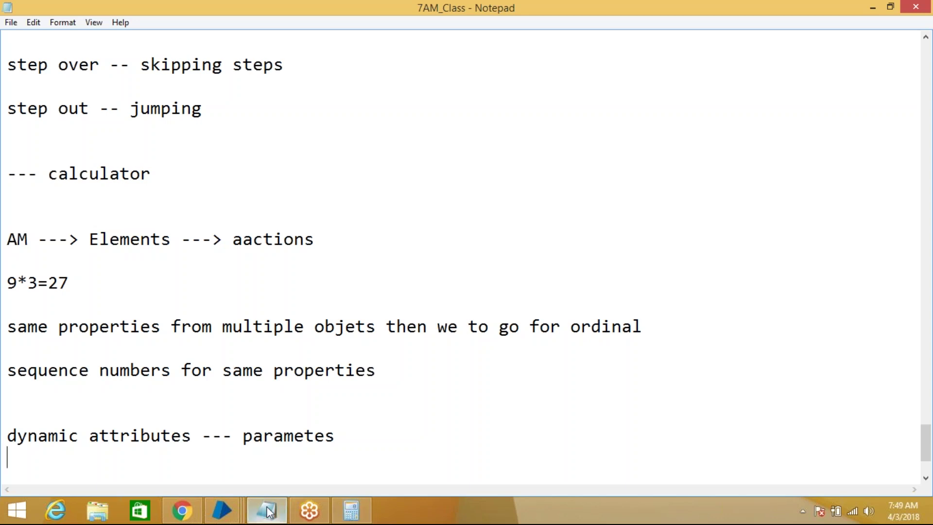
# Switch to Object Studio, open Application Modeller for calculator_app, and sort Button9's attributes so the matched ones come first
pyautogui.moveTo(222, 510)
pyautogui.moveTo(258, 437)
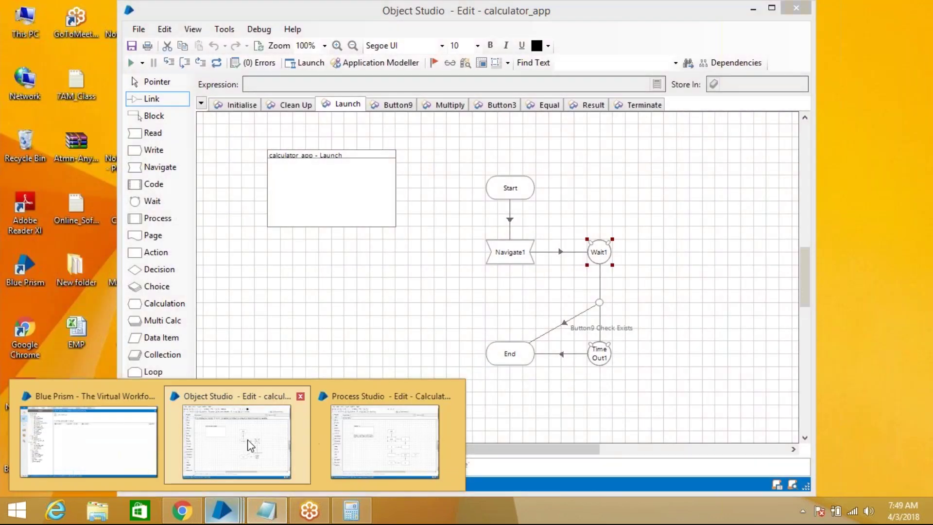
pyautogui.click(251, 440)
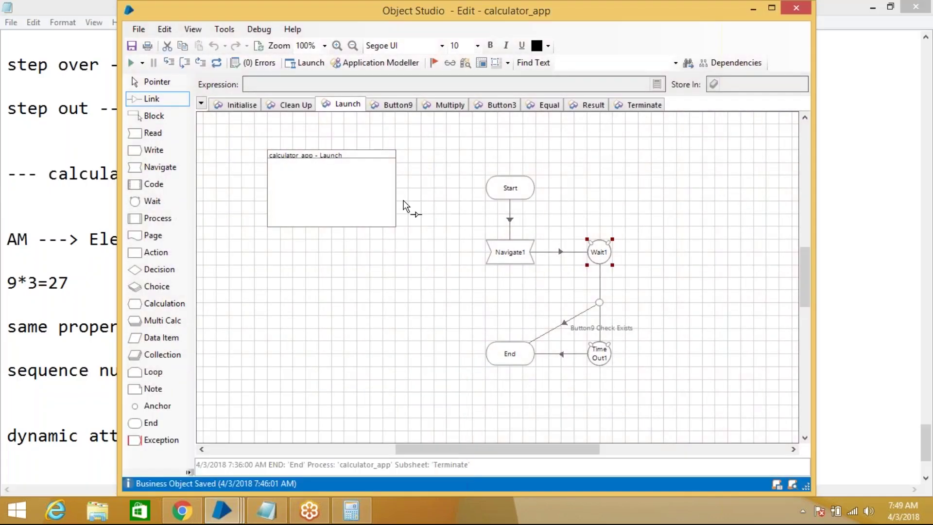
pyautogui.click(392, 65)
pyautogui.click(307, 142)
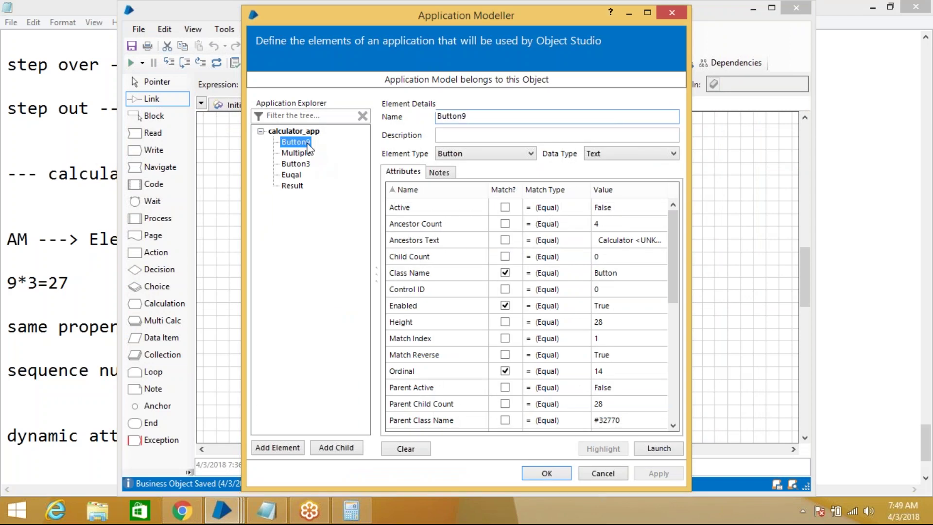
pyautogui.click(503, 191)
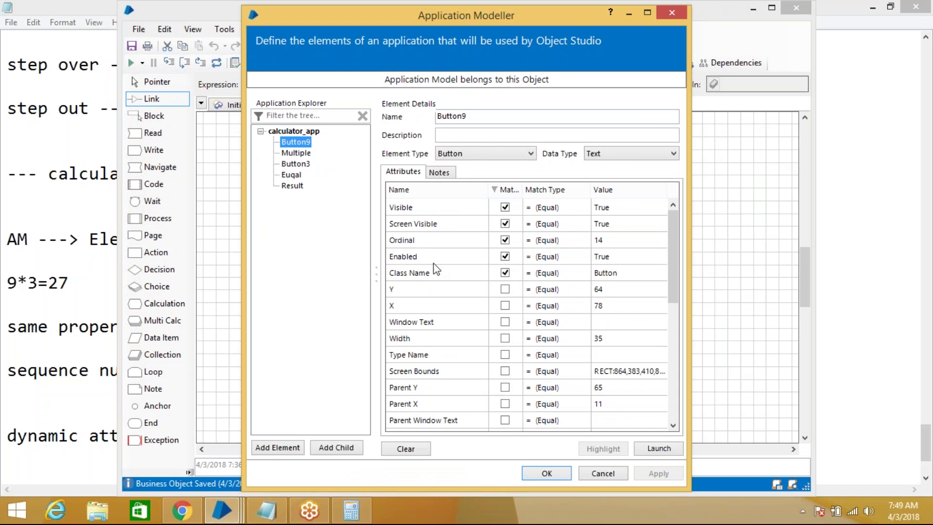
# Compare the matched attributes, including Ordinal, of the Multiple, Button3 and Euqal elements
pyautogui.click(305, 152)
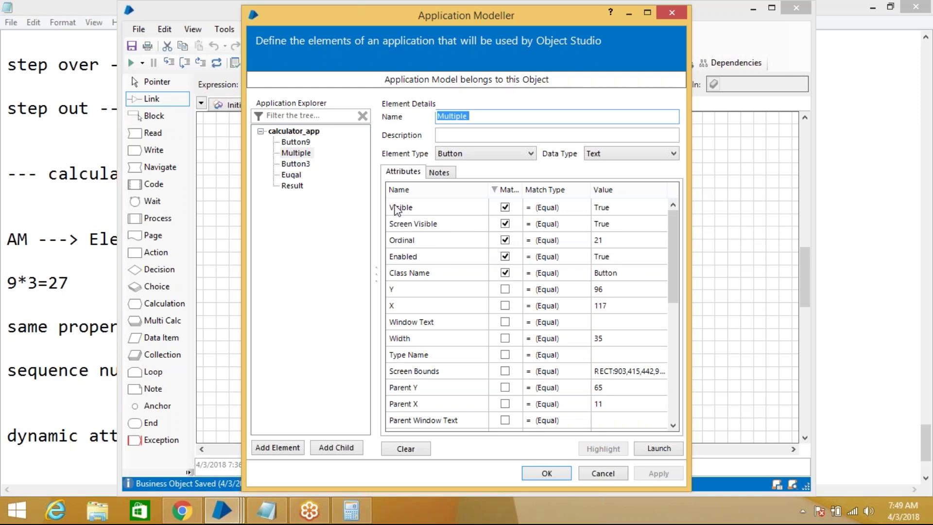
pyautogui.click(302, 164)
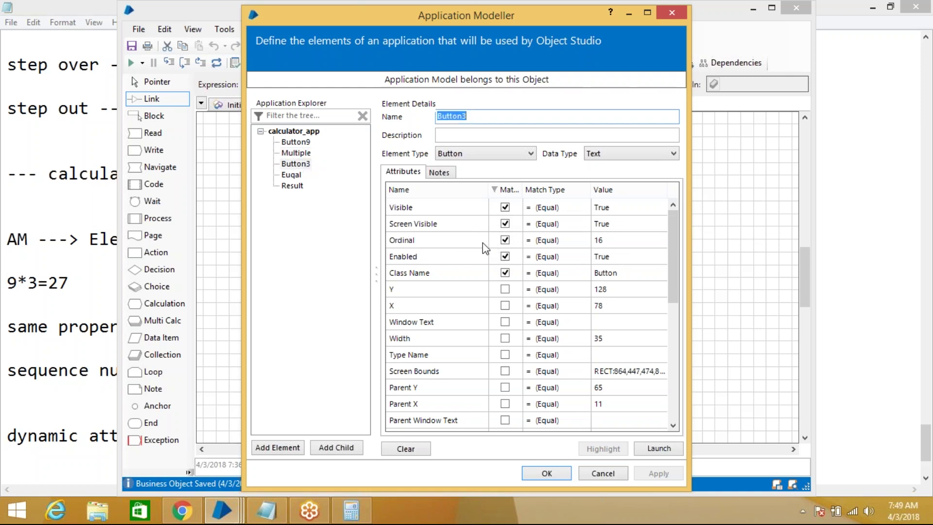
pyautogui.click(295, 175)
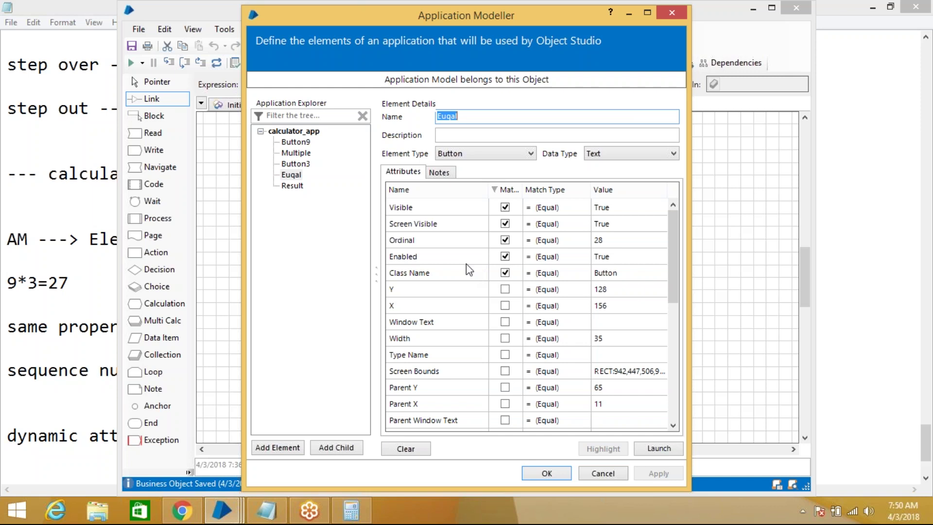
# Set the match type of Button9's Ordinal attribute to Dynamic, apply the change, and close Application Modeller
pyautogui.click(295, 144)
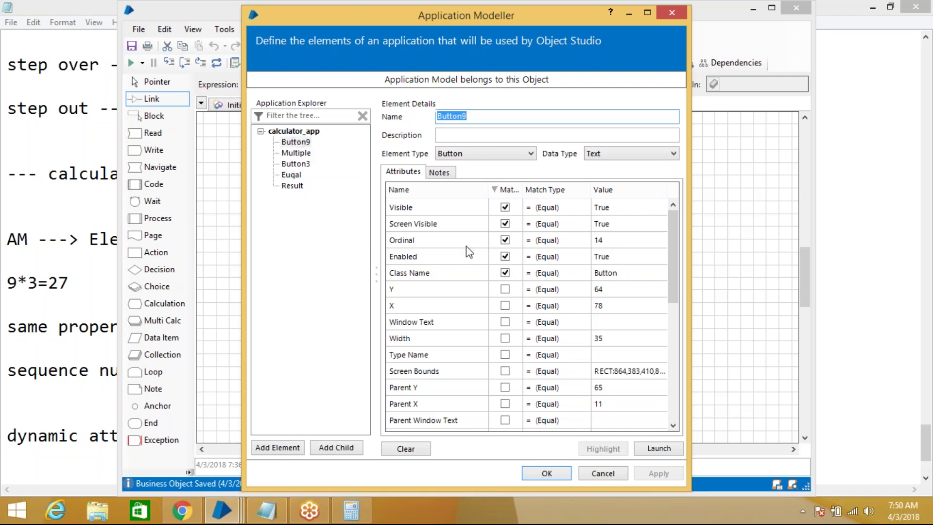
pyautogui.click(547, 239)
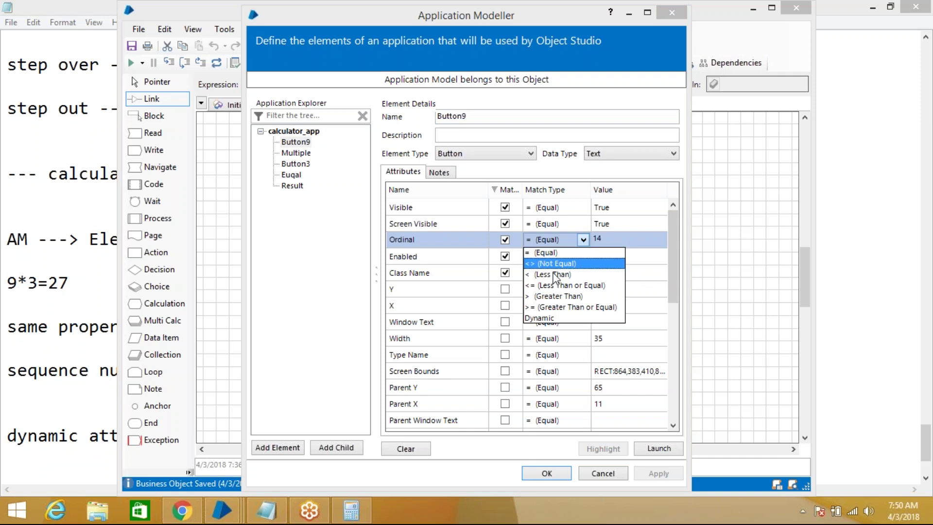
pyautogui.click(555, 318)
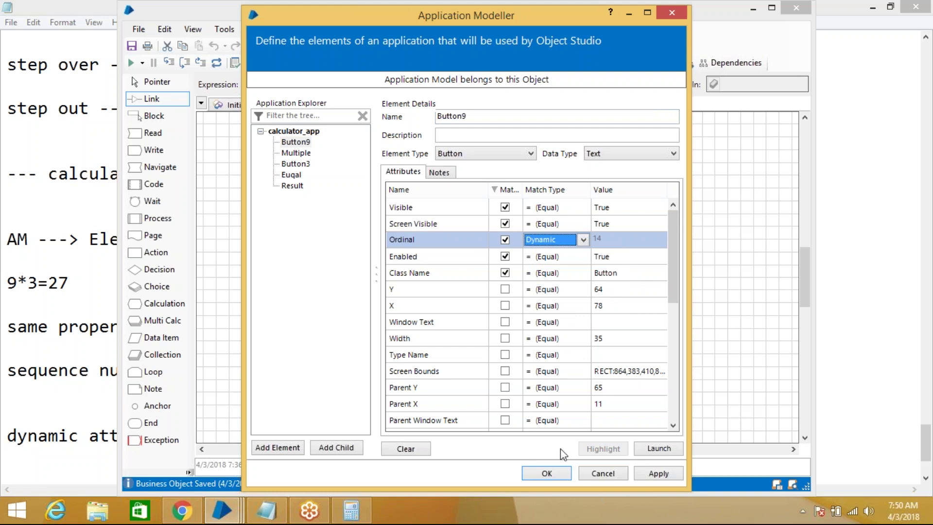
pyautogui.click(656, 474)
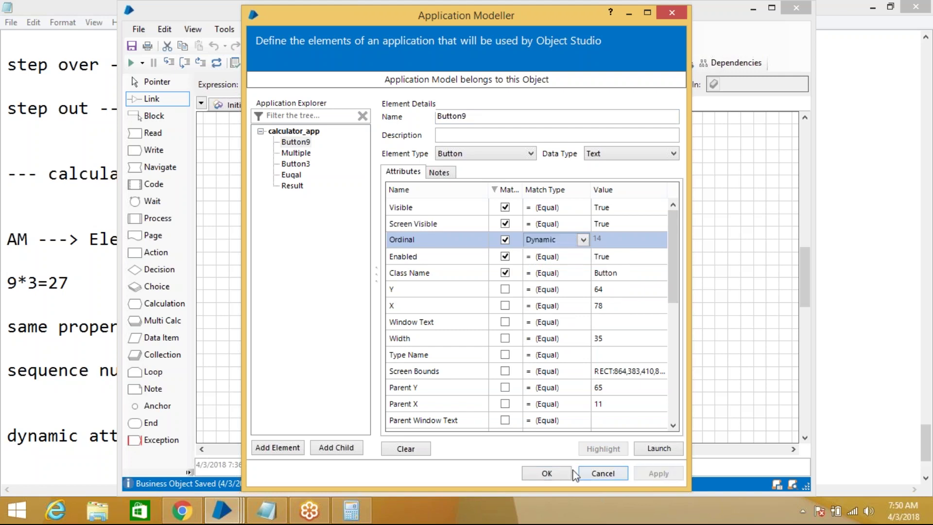
pyautogui.click(546, 473)
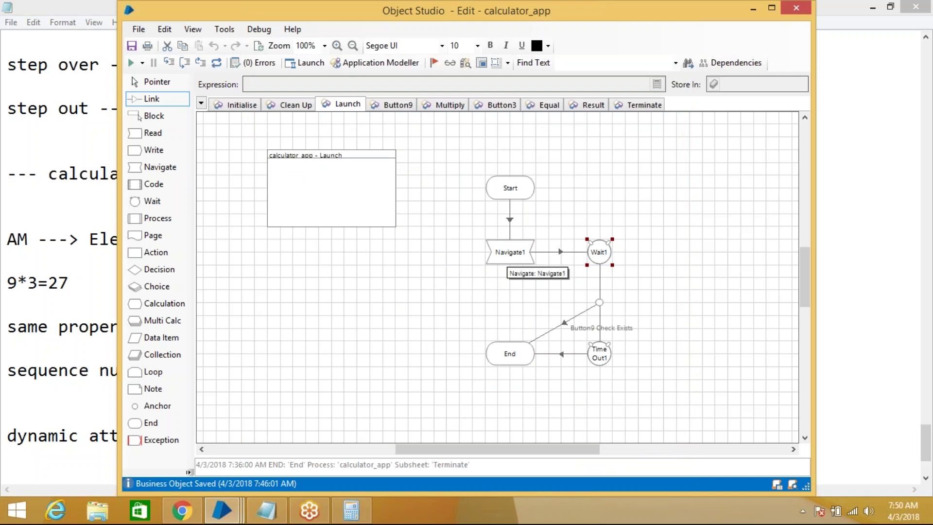
# Go to the Button9 page of calculator_app and save the business object with the change summary "ave"
pyautogui.doubleClick(507, 256)
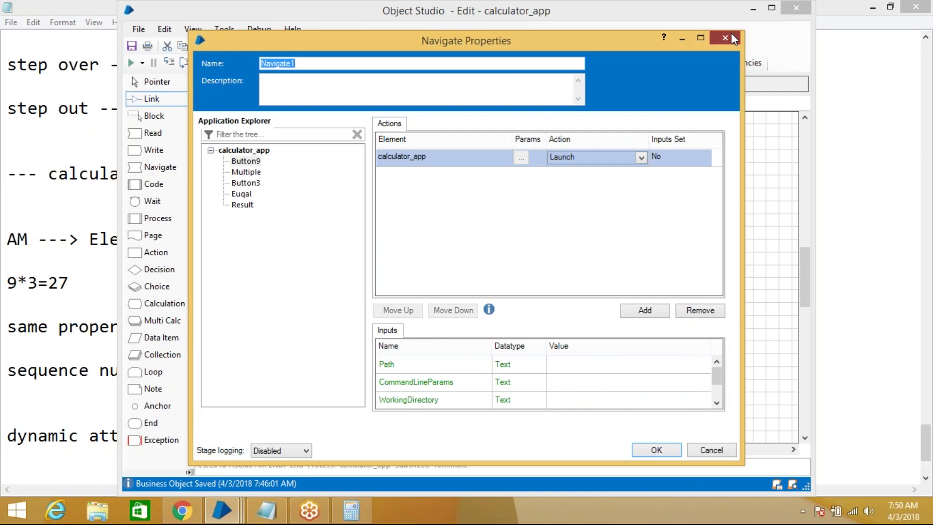
pyautogui.click(731, 33)
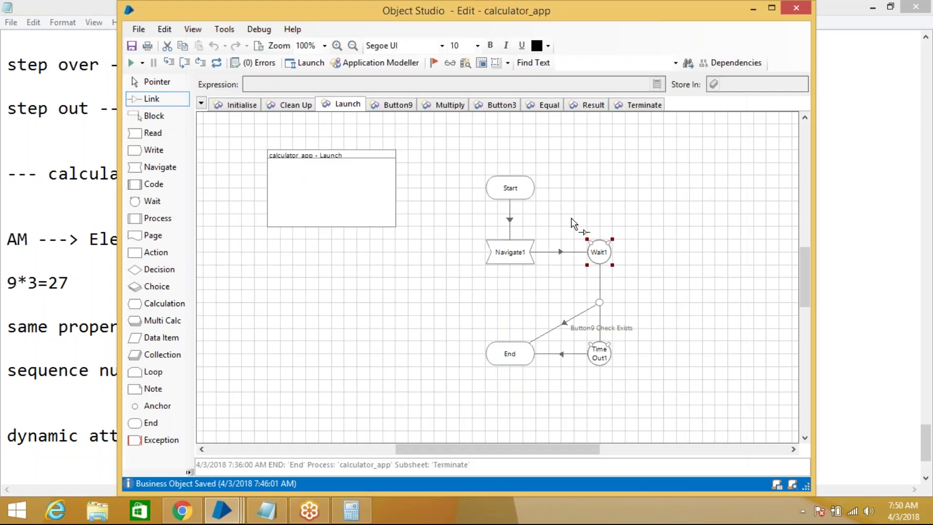
pyautogui.click(399, 104)
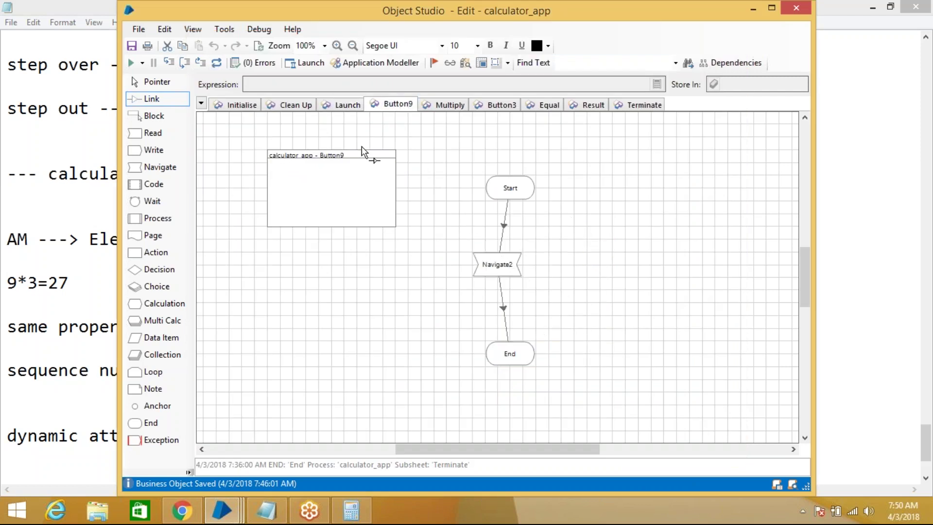
pyautogui.hotkey('ctrl', 's')
pyautogui.click(387, 264)
pyautogui.write('ave')
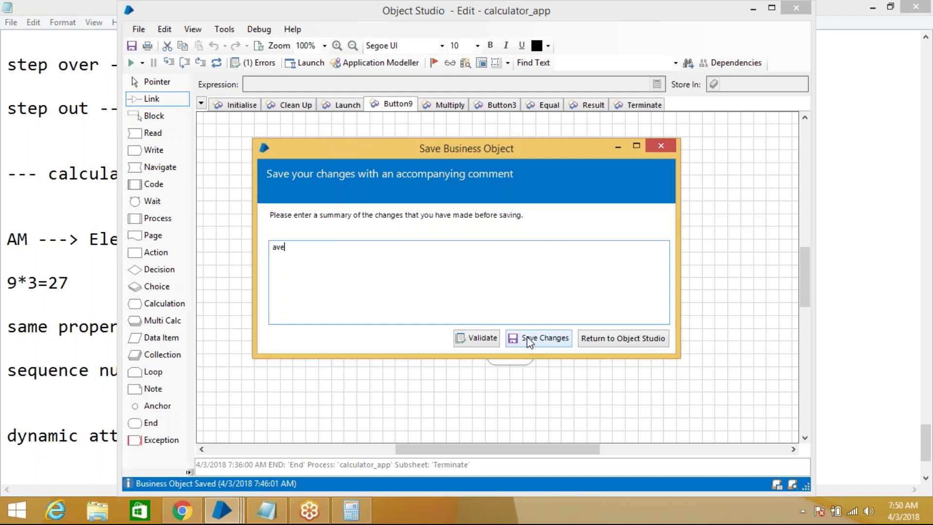
pyautogui.click(529, 339)
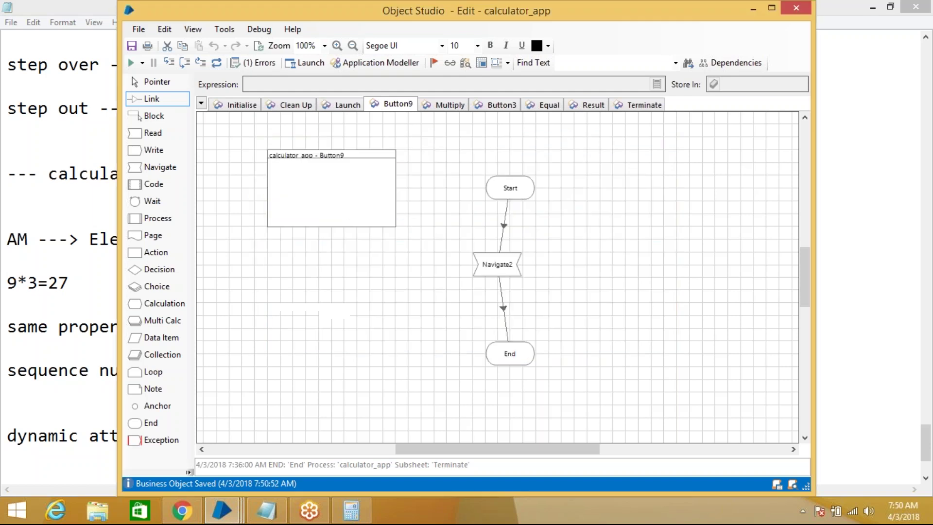
# Set the Ordinal parameter of Button9 to 14 in the Navigate2 stage on the Button9 page
pyautogui.doubleClick(501, 263)
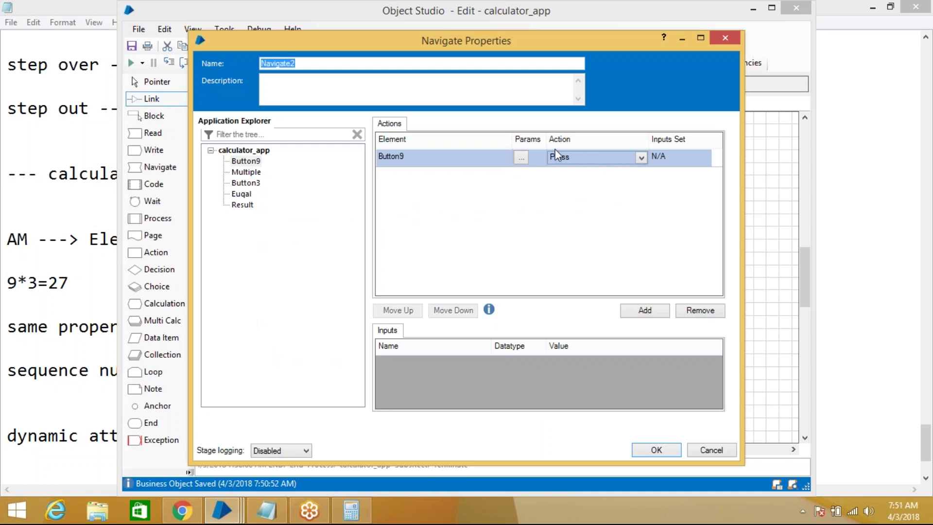
pyautogui.click(521, 159)
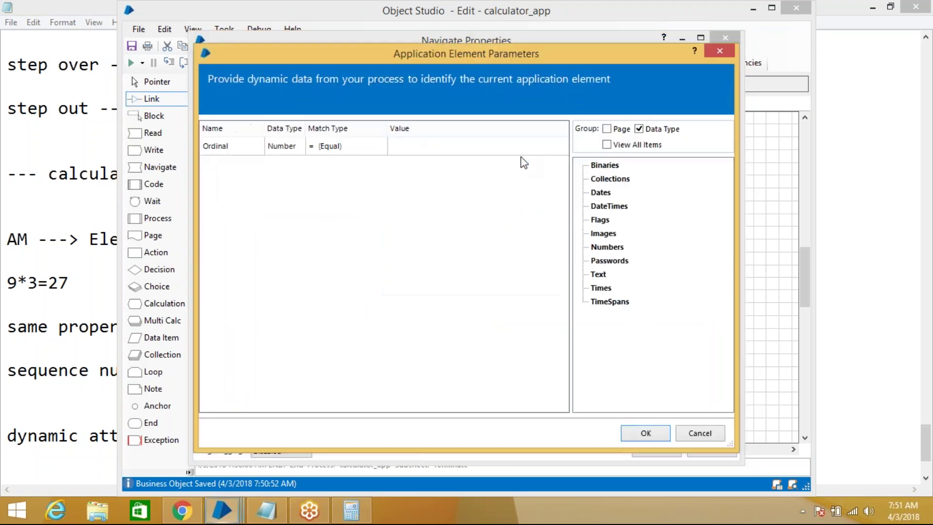
pyautogui.click(410, 146)
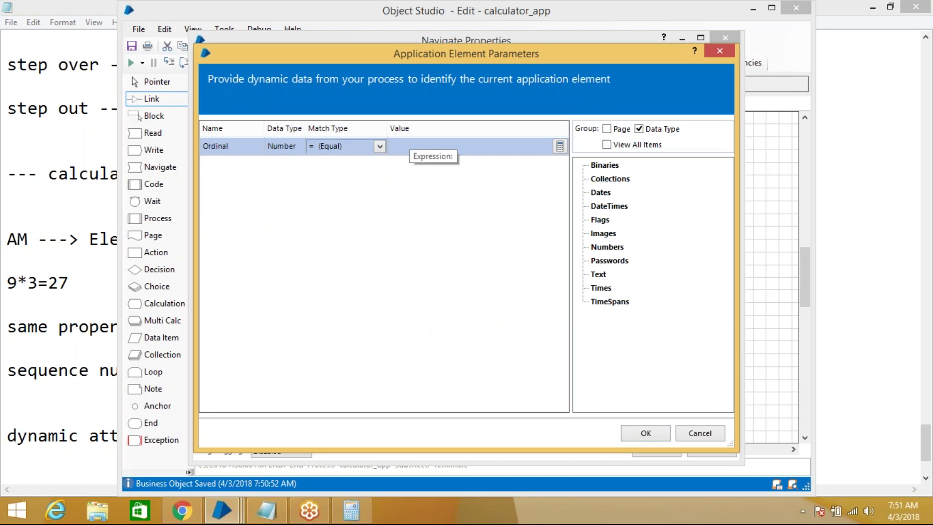
pyautogui.write('14')
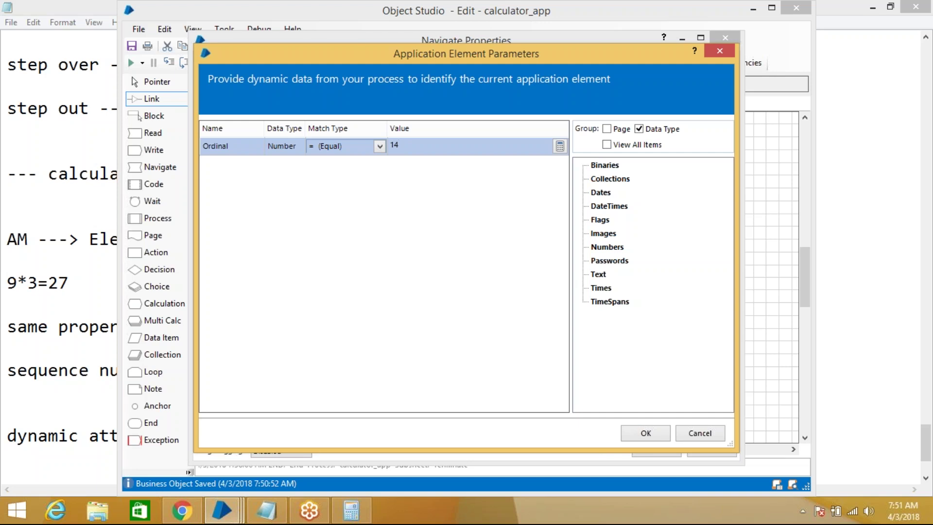
pyautogui.click(644, 429)
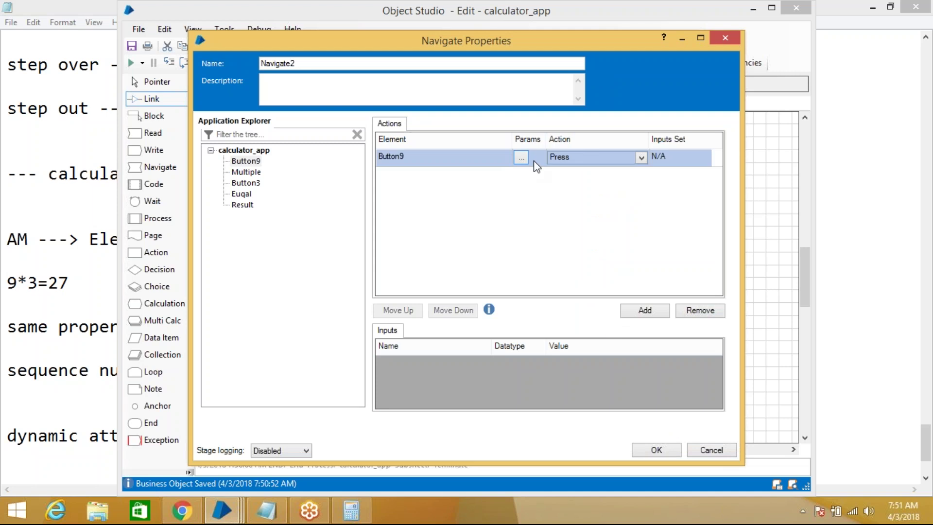
# Recheck Button9's element parameters and confirm the Navigate2 stage's properties
pyautogui.click(517, 141)
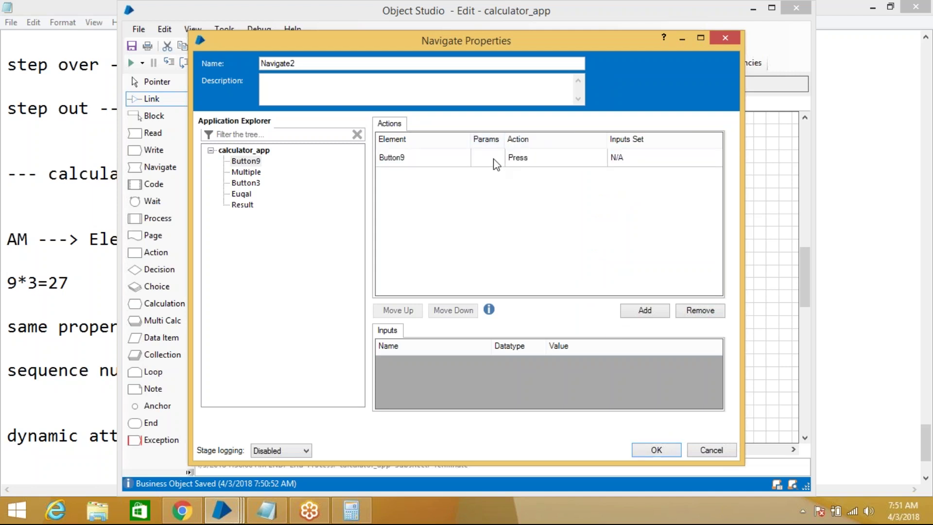
pyautogui.click(496, 164)
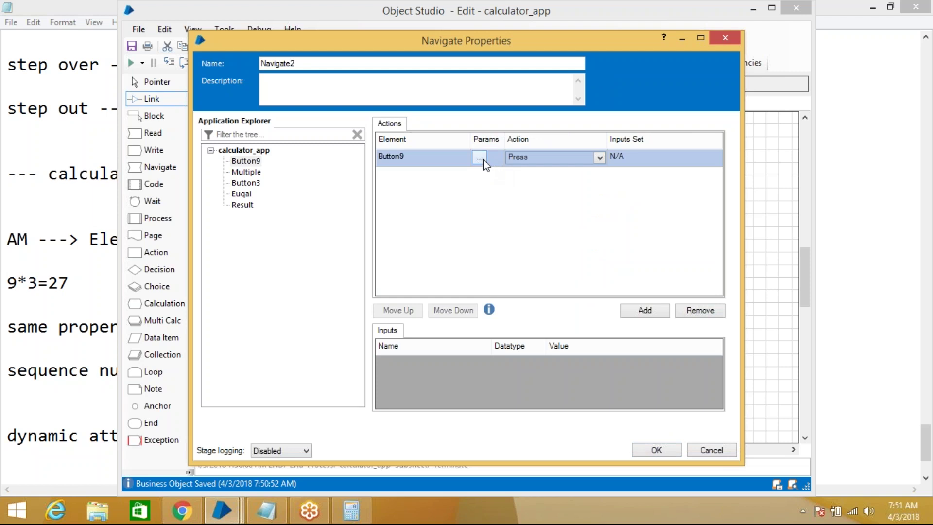
pyautogui.click(481, 158)
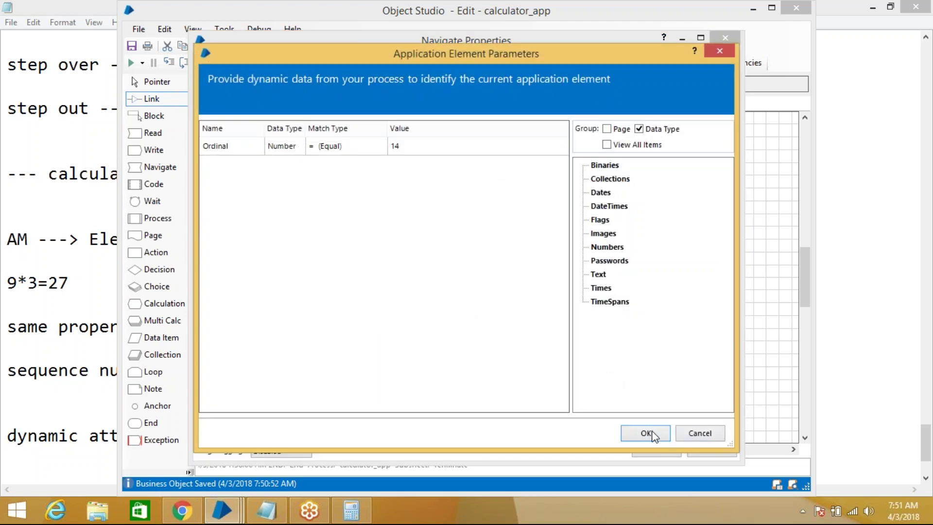
pyautogui.click(646, 433)
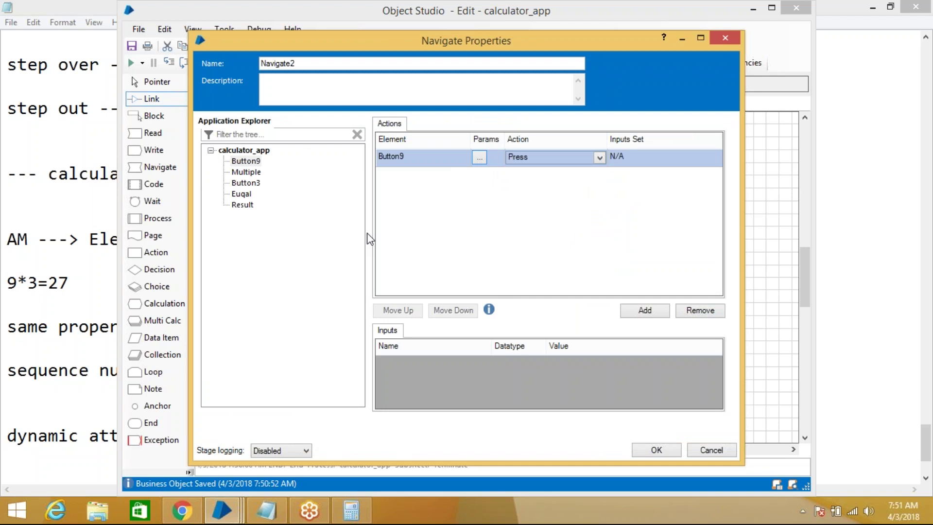
pyautogui.click(250, 173)
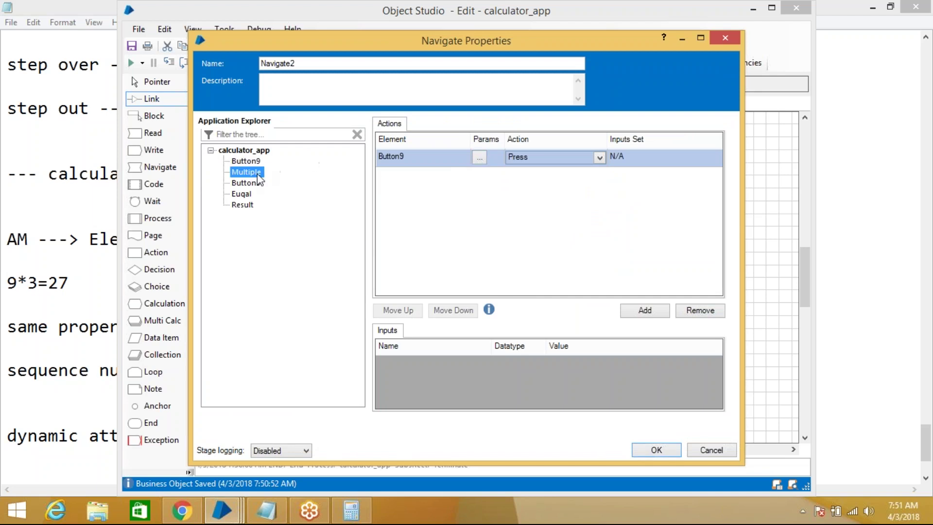
pyautogui.click(657, 449)
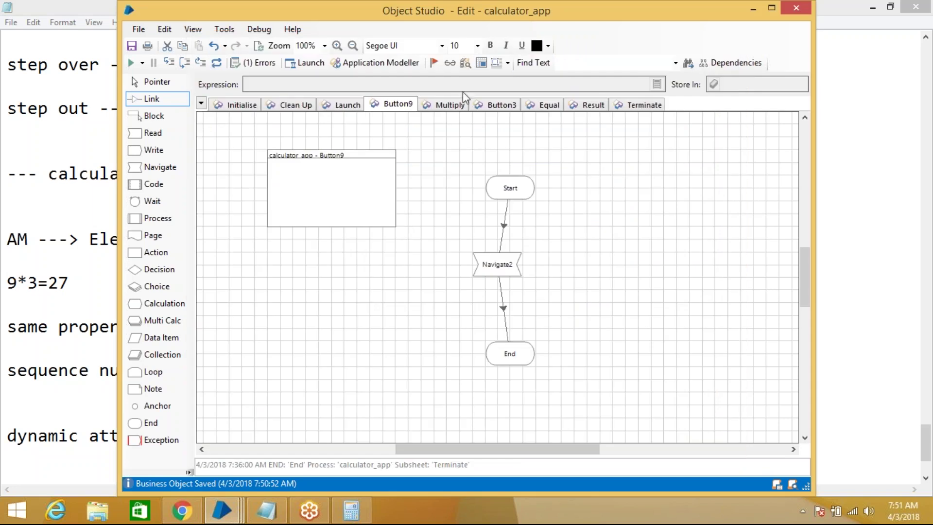
# Replace the element of the Navigate3 stage on the Multiply page with Button9
pyautogui.click(457, 106)
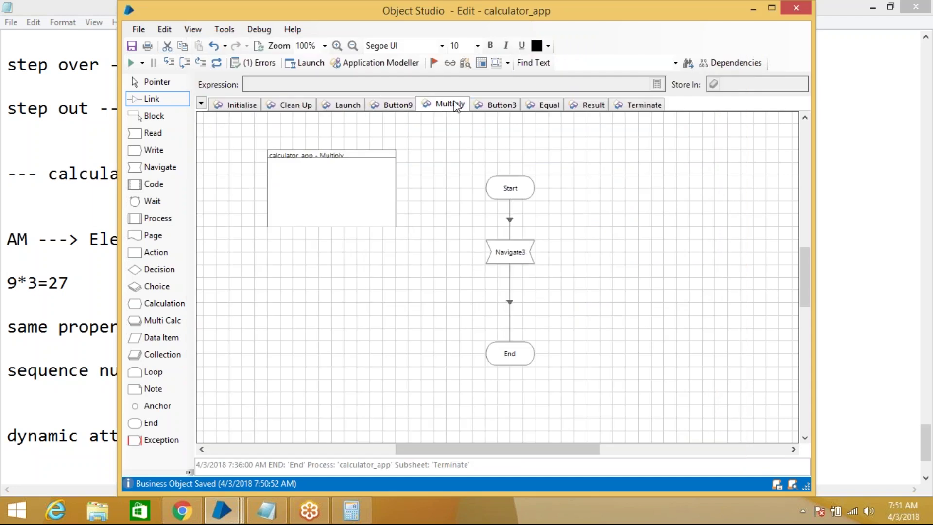
pyautogui.doubleClick(507, 246)
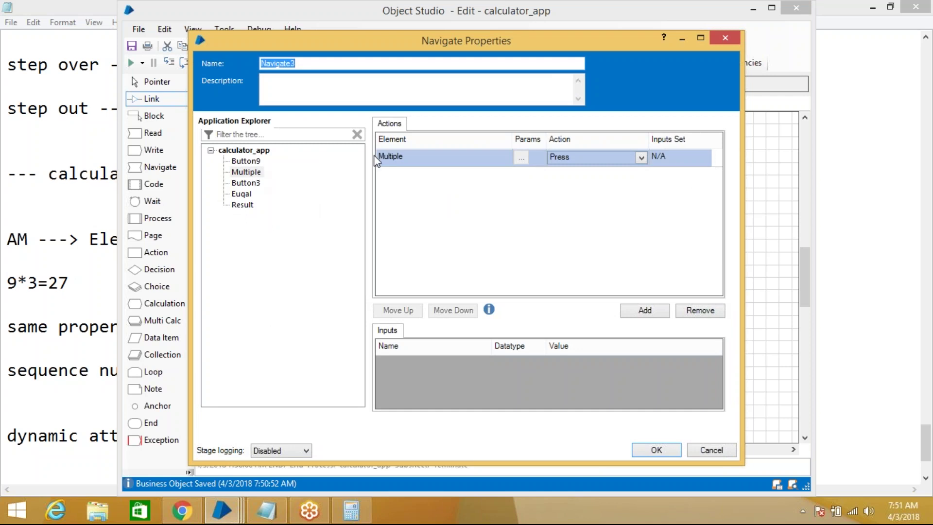
pyautogui.click(526, 157)
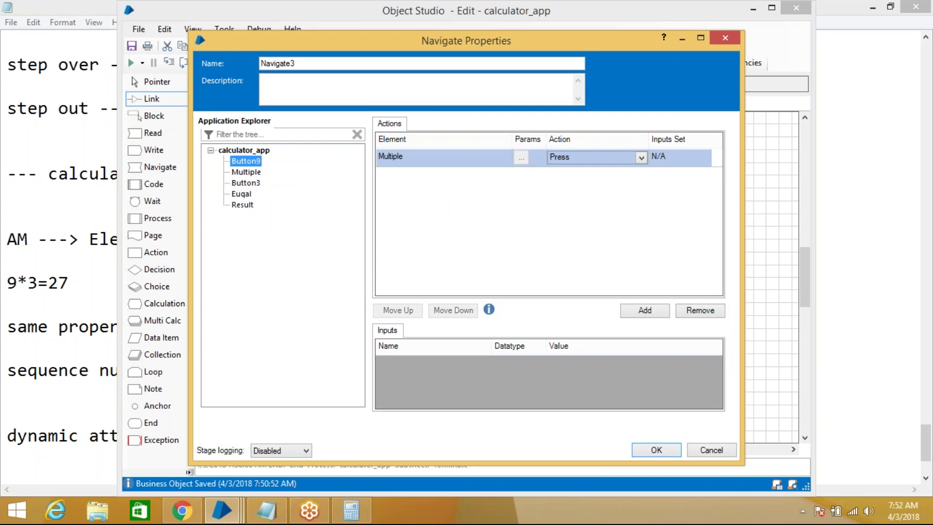
pyautogui.moveTo(245, 161); pyautogui.dragTo(451, 158)
# Enter 21 as Button9's Ordinal parameter, close the element parameters, and confirm the Navigate3 stage's properties
pyautogui.click(524, 160)
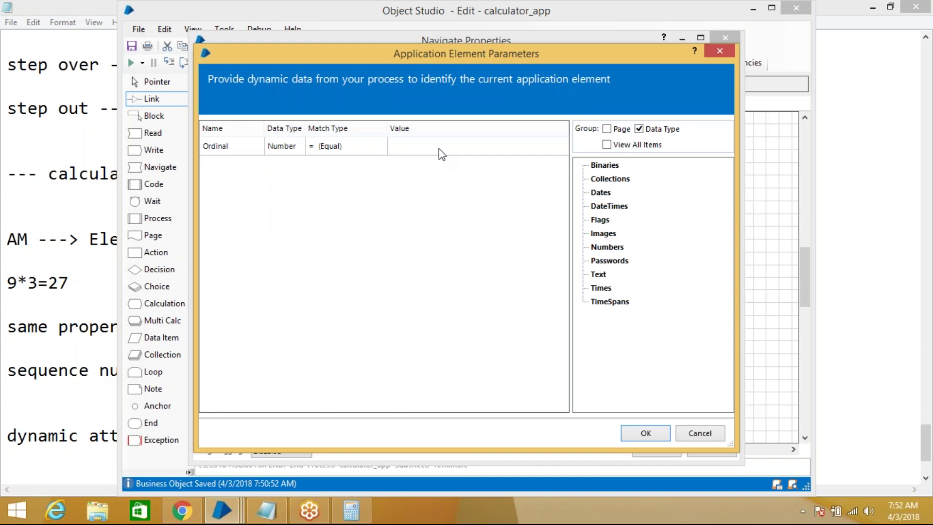
pyautogui.click(438, 148)
pyautogui.write('21')
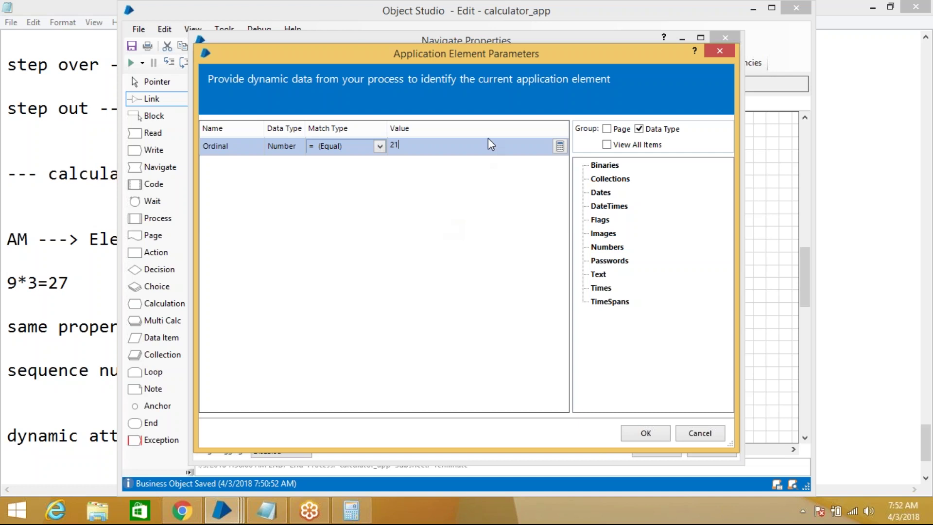
pyautogui.click(718, 53)
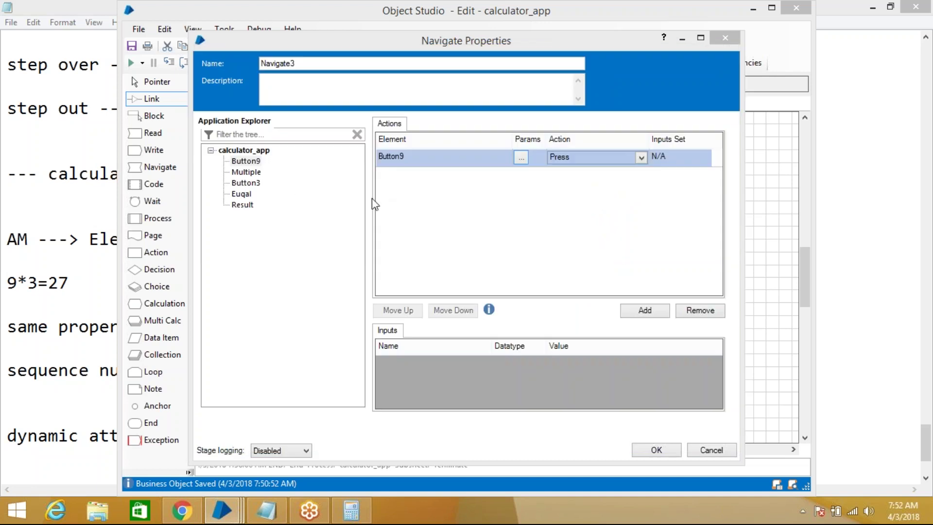
pyautogui.click(238, 194)
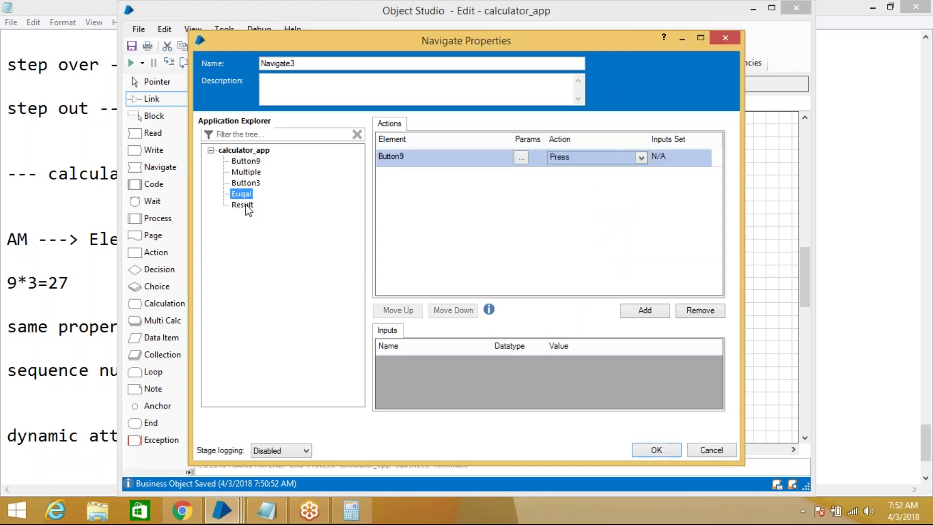
pyautogui.click(674, 448)
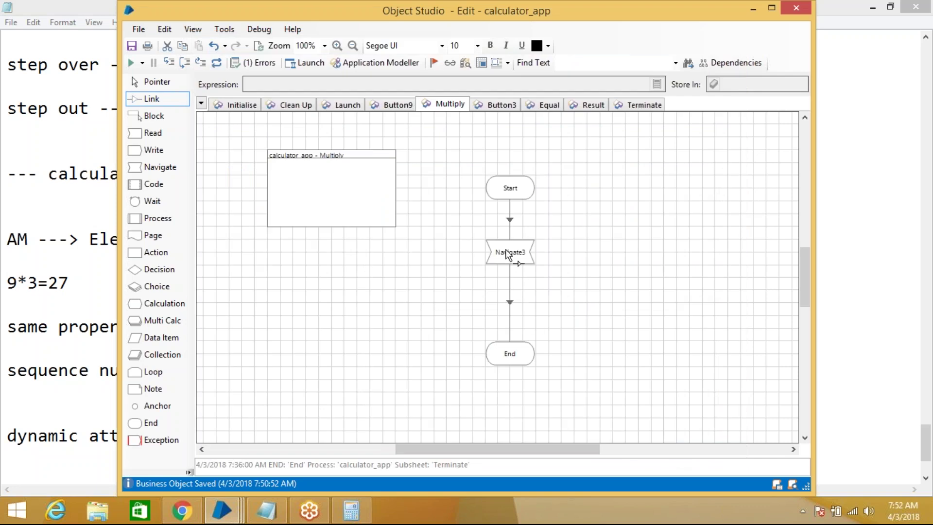
# Review the matched attributes of Multiple, Euqal and Result in Application Modeller, including the match types available for Result's Ordinal
pyautogui.click(387, 67)
pyautogui.click(297, 153)
pyautogui.click(502, 192)
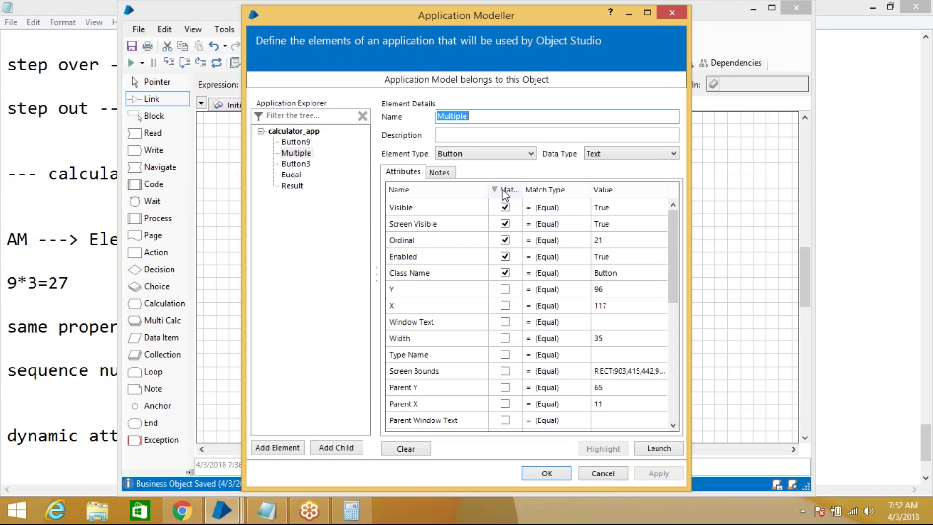
pyautogui.click(293, 175)
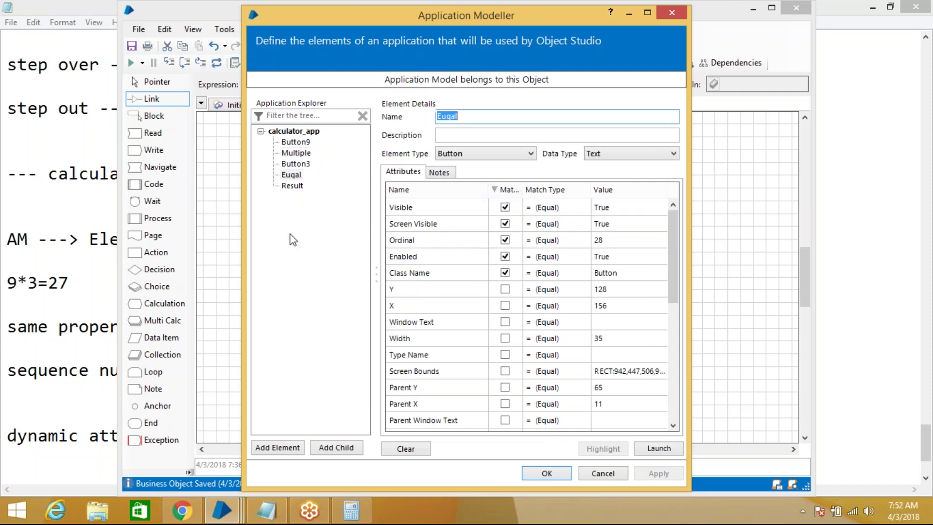
pyautogui.click(291, 186)
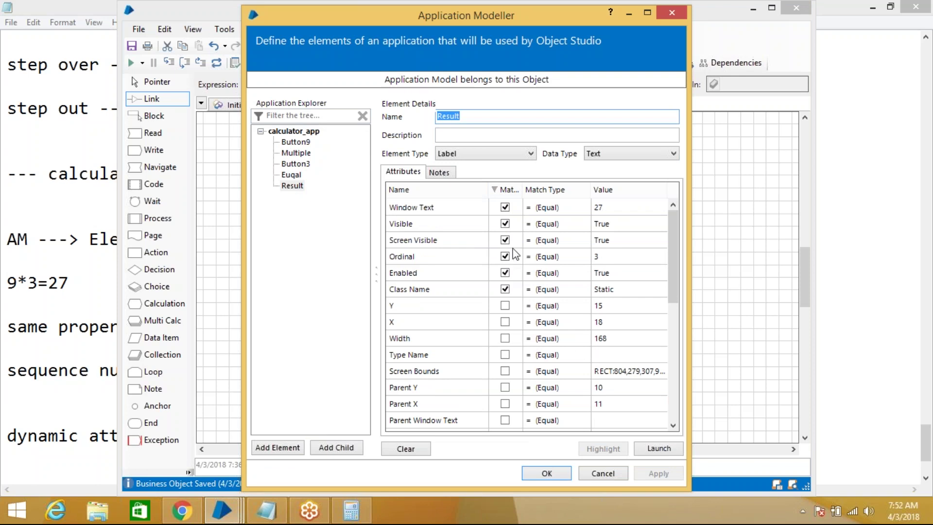
pyautogui.click(554, 257)
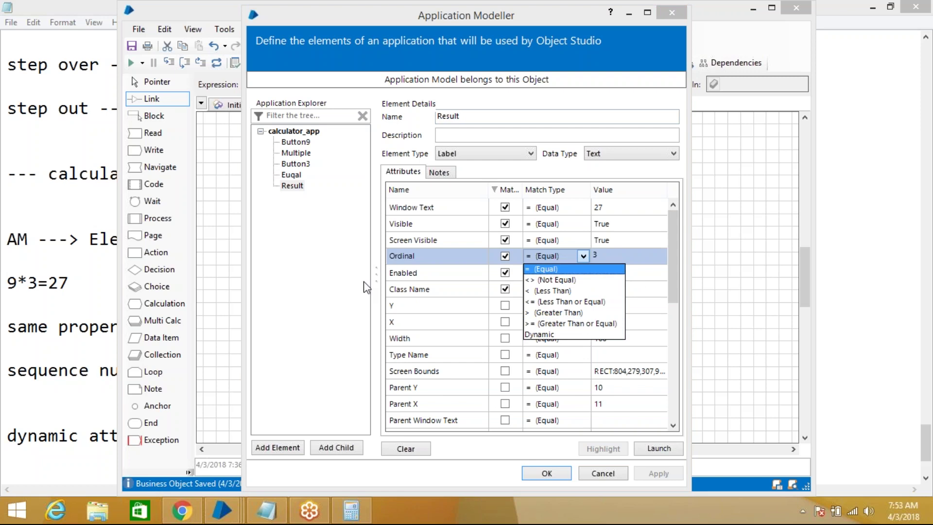
pyautogui.click(310, 266)
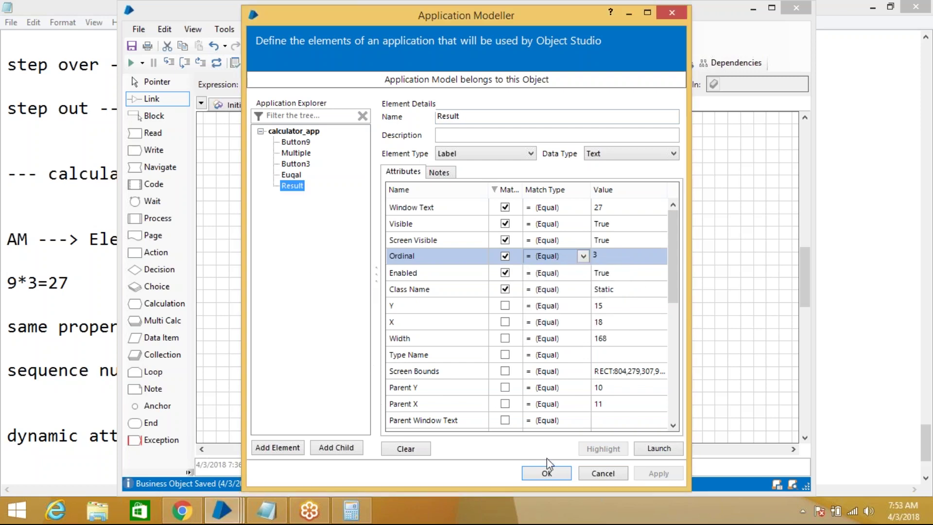
pyautogui.click(560, 474)
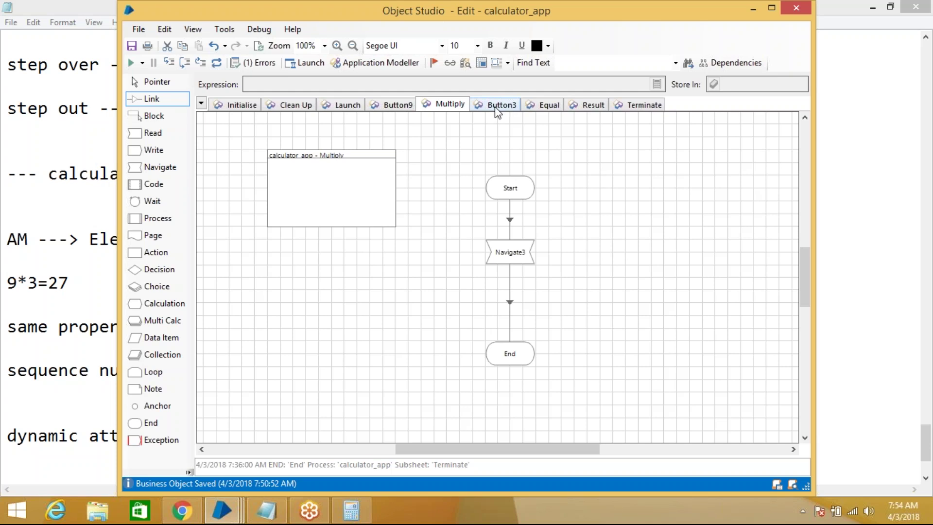
# Switch to the Notepad class notes and add the line "-- WP -- AM -- file" below the dynamic attributes note
pyautogui.hotkey('alt', 'Tab')
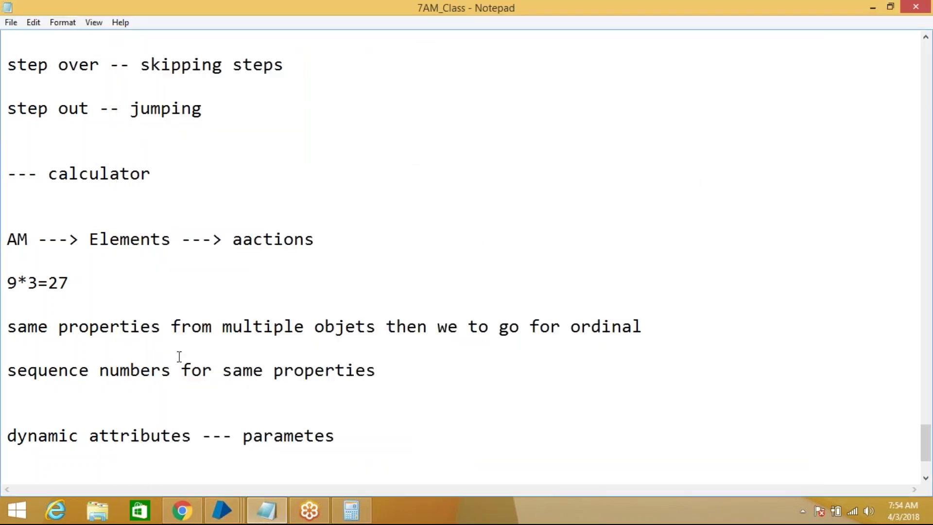
pyautogui.click(409, 440)
pyautogui.press('Return')
pyautogui.press('Return')
pyautogui.press('Return')
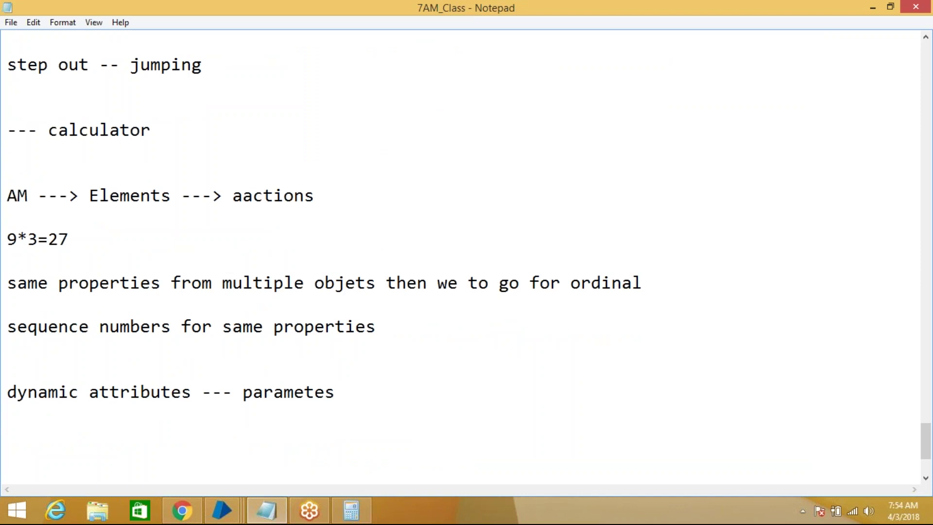
pyautogui.write('-- wP')
pyautogui.press('BackSpace')
pyautogui.press('BackSpace')
pyautogui.press('BackSpace')
pyautogui.write('WP -- AM')
pyautogui.write('-- file ')
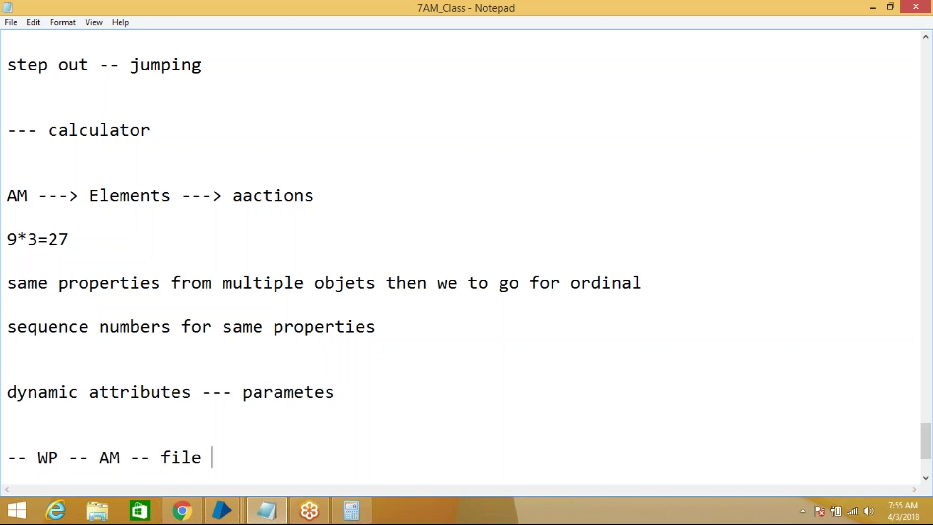
# Continue the new note line with "--->open ---> chhoose dire --> click"
pyautogui.write('--->')
pyautogui.write('open --->')
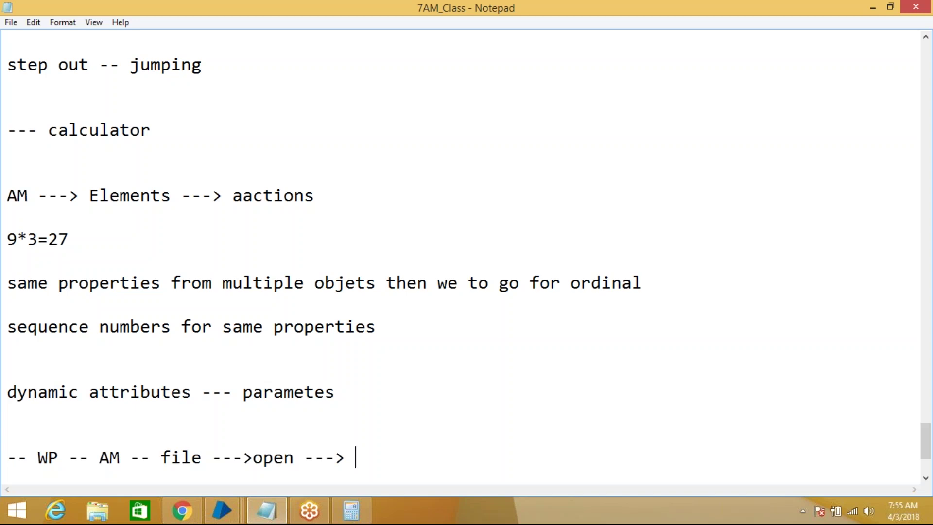
pyautogui.write('chhoose dire --> ')
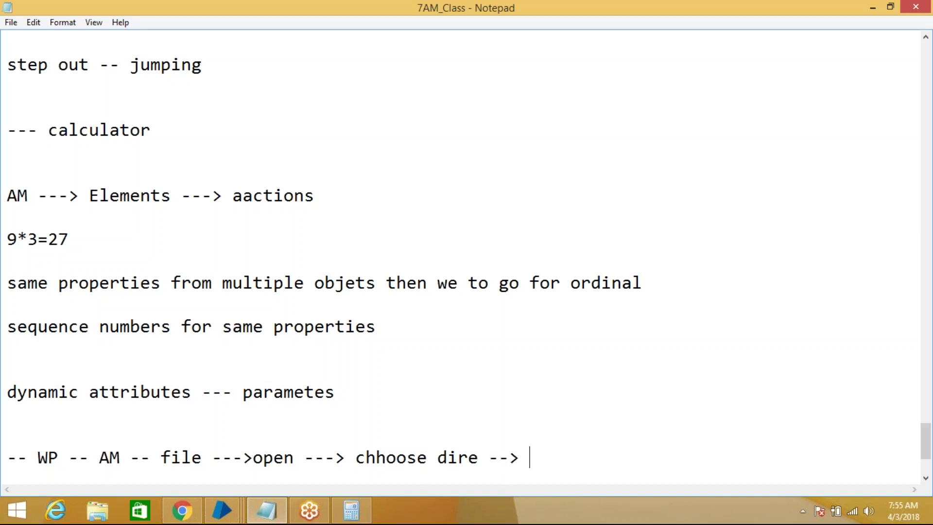
pyautogui.write('click')
# Review the earlier class notes from the parameter and business object sections down to the ordinal notes
pyautogui.click(361, 393)
pyautogui.press('Up')
pyautogui.press('Up')
pyautogui.press('Up')
pyautogui.press('Up')
pyautogui.press('Up')
pyautogui.press('Up')
pyautogui.press('Up')
pyautogui.press('Up')
pyautogui.press('Up')
pyautogui.press('Up')
pyautogui.press('Up')
pyautogui.press('Up')
pyautogui.press('Up')
pyautogui.press('Up')
pyautogui.press('Up')
pyautogui.press('Up')
pyautogui.press('Up')
pyautogui.press('Up')
pyautogui.press('Up')
pyautogui.press('Up')
pyautogui.press('Up')
pyautogui.press('Up')
pyautogui.press('Up')
pyautogui.press('Up')
pyautogui.press('Up')
pyautogui.press('Up')
pyautogui.press('Up')
pyautogui.press('Up')
pyautogui.press('Up')
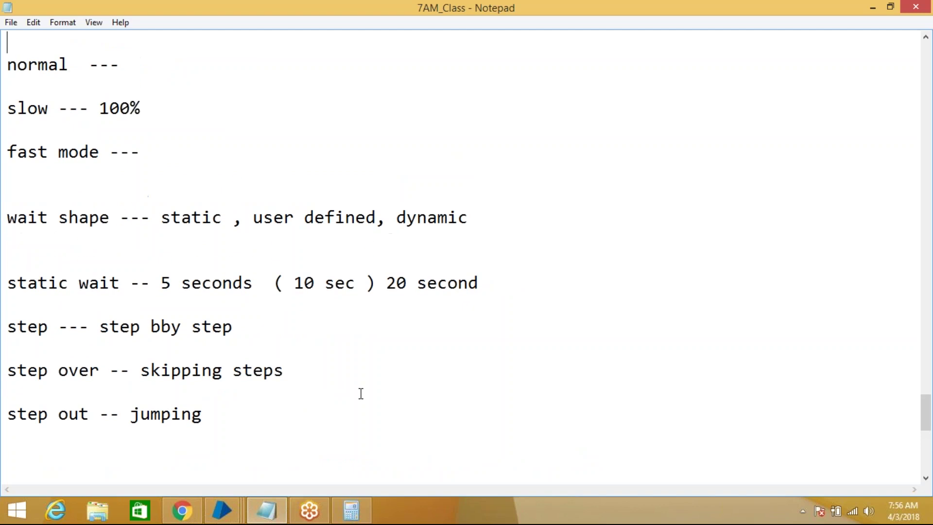
pyautogui.press('Up')
pyautogui.press('Up')
pyautogui.press('Up')
pyautogui.press('Up')
pyautogui.press('Up')
pyautogui.press('Up')
pyautogui.press('Up')
pyautogui.press('Up')
pyautogui.press('Up')
pyautogui.press('Up')
pyautogui.press('Up')
pyautogui.press('Up')
pyautogui.press('Up')
pyautogui.press('Up')
pyautogui.press('Up')
pyautogui.press('Up')
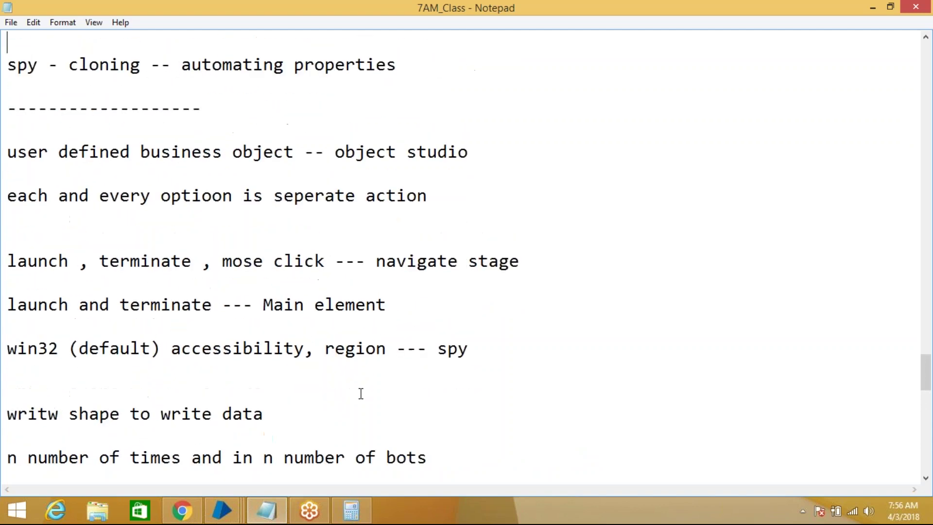
pyautogui.press('Up')
pyautogui.press('Up')
pyautogui.press('Up')
pyautogui.press('Up')
pyautogui.press('Up')
pyautogui.press('Up')
pyautogui.press('Up')
pyautogui.press('Up')
pyautogui.press('Up')
pyautogui.press('Up')
pyautogui.press('Up')
pyautogui.press('Up')
pyautogui.press('Up')
pyautogui.press('Up')
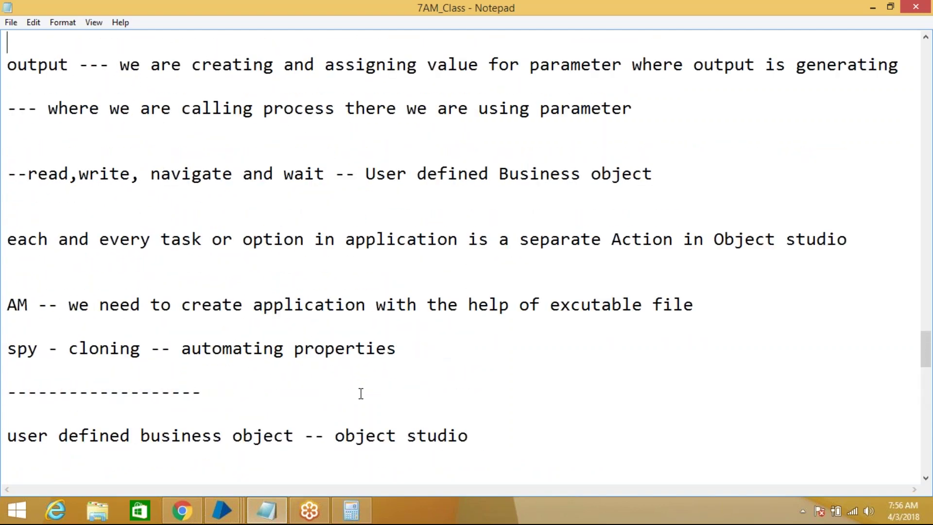
pyautogui.press('Down')
pyautogui.press('Down')
pyautogui.press('Down')
pyautogui.press('Down')
pyautogui.press('Down')
pyautogui.press('Down')
pyautogui.press('Down')
pyautogui.press('Down')
pyautogui.press('Down')
pyautogui.press('Down')
pyautogui.press('Down')
pyautogui.press('Down')
pyautogui.press('Down')
pyautogui.press('Down')
pyautogui.press('Down')
pyautogui.press('Down')
pyautogui.press('Down')
pyautogui.press('Down')
pyautogui.press('Down')
pyautogui.press('Down')
pyautogui.press('Down')
pyautogui.press('Down')
pyautogui.press('Down')
pyautogui.press('Down')
pyautogui.press('Down')
pyautogui.press('Down')
pyautogui.press('Down')
pyautogui.press('Down')
pyautogui.press('Down')
pyautogui.press('Down')
pyautogui.press('Down')
pyautogui.press('Down')
pyautogui.press('Down')
pyautogui.press('Down')
pyautogui.press('Down')
pyautogui.press('Down')
pyautogui.press('Down')
pyautogui.press('Down')
pyautogui.press('Down')
pyautogui.press('Down')
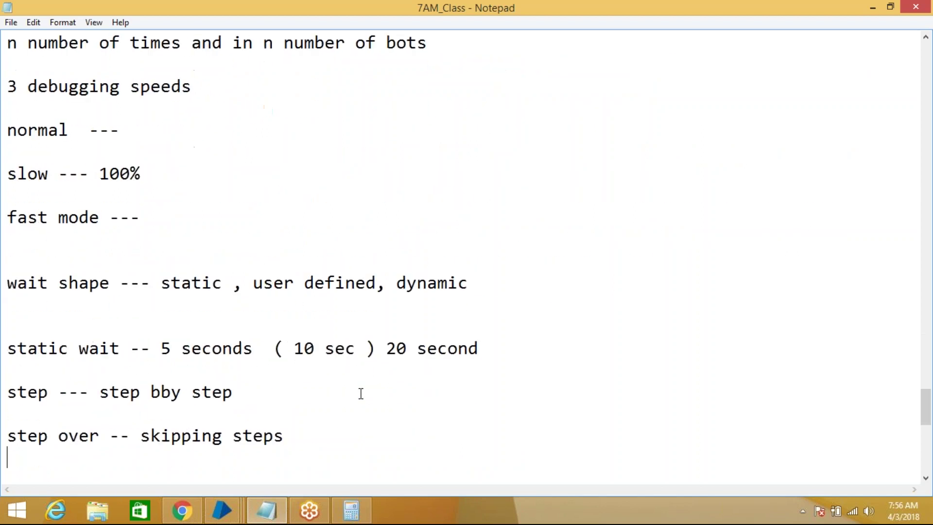
pyautogui.press('Down')
pyautogui.press('Down')
pyautogui.press('Down')
pyautogui.press('Down')
pyautogui.press('Down')
pyautogui.press('Down')
pyautogui.press('Down')
pyautogui.press('Down')
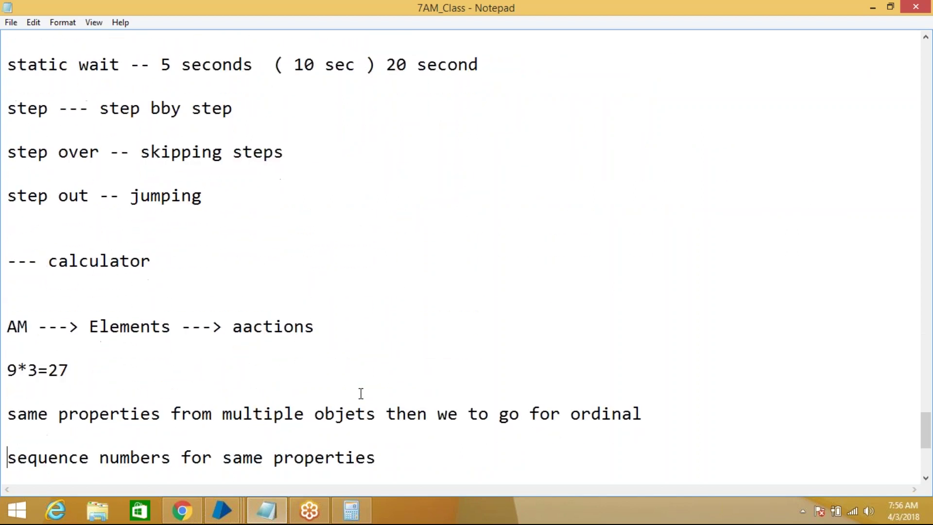
# Return to the end of the class notes, reviewing the dynamic attributes note and the WP exercise line, and place the cursor below them
pyautogui.press('Down')
pyautogui.press('Down')
pyautogui.press('Down')
pyautogui.press('Down')
pyautogui.press('Down')
pyautogui.press('Down')
pyautogui.press('Down')
pyautogui.press('Down')
pyautogui.press('Down')
pyautogui.press('Down')
pyautogui.press('Down')
pyautogui.press('Down')
pyautogui.press('Down')
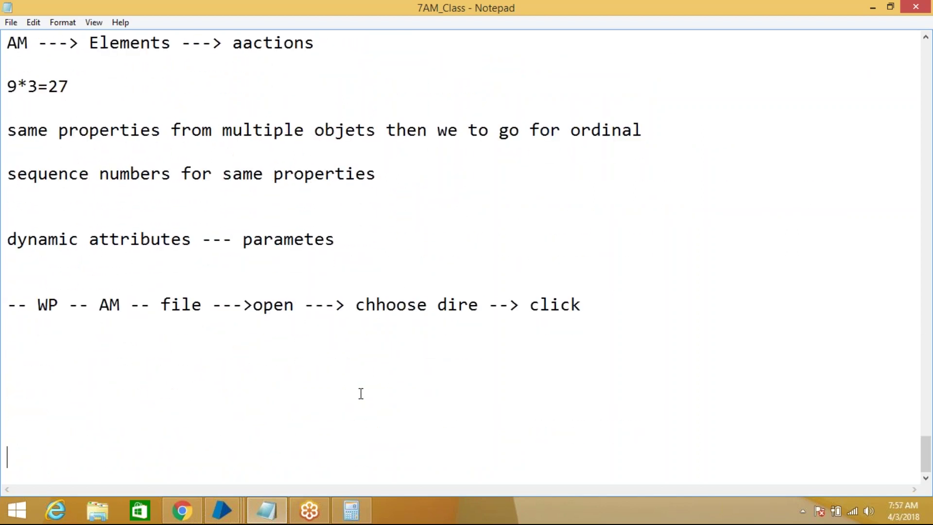
pyautogui.click(243, 381)
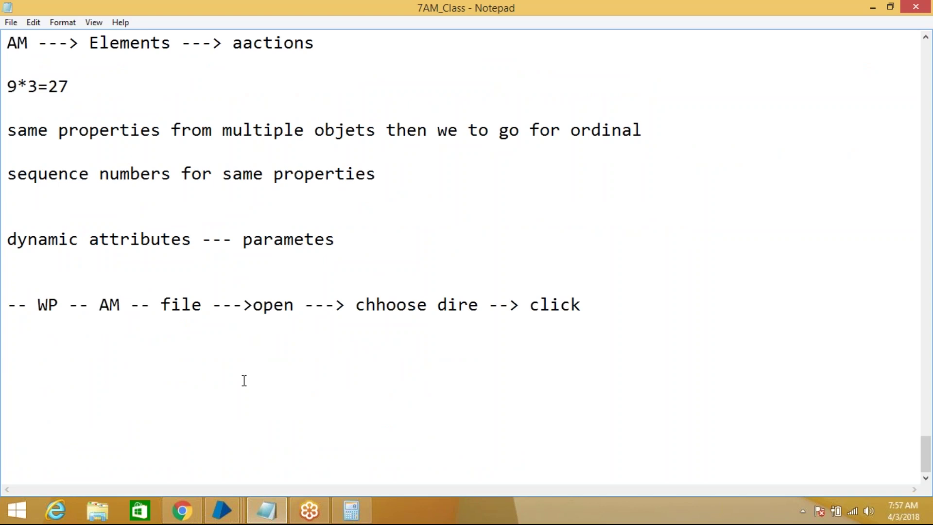